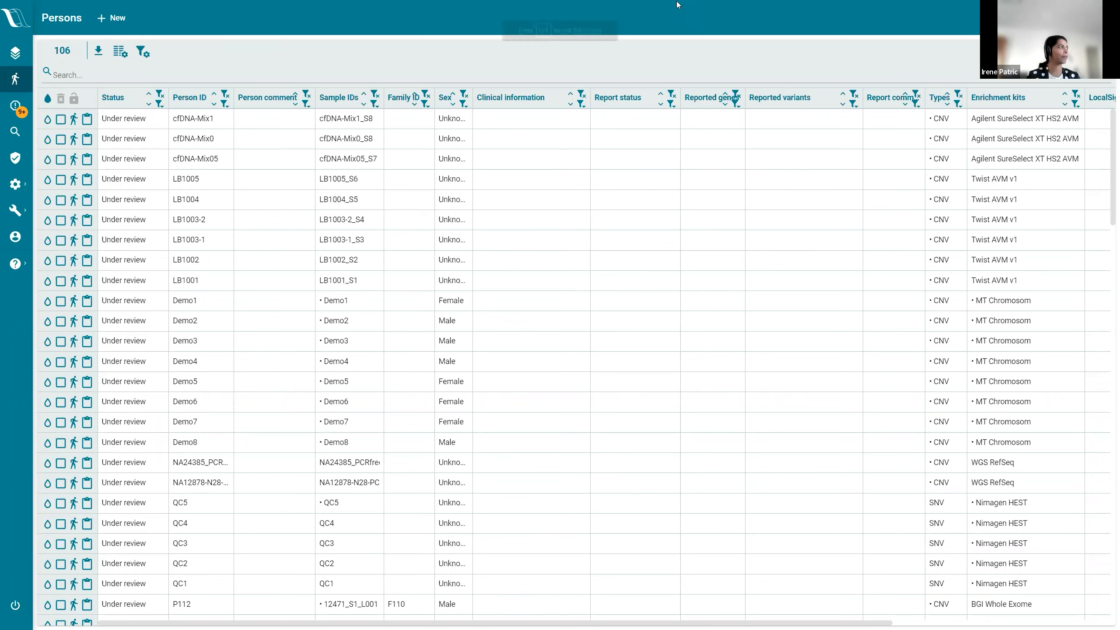
- Look over the main navigation entries and expand the Configuration group
{"action": "mouse_move", "coordinate": [4, 27]}
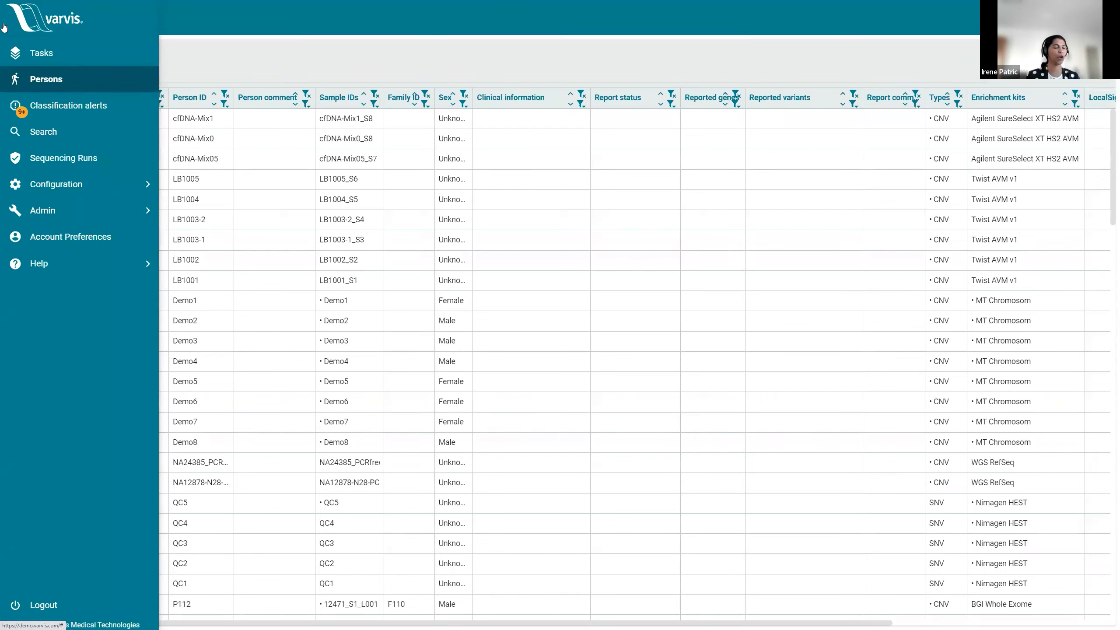
{"action": "left_click", "coordinate": [37, 87]}
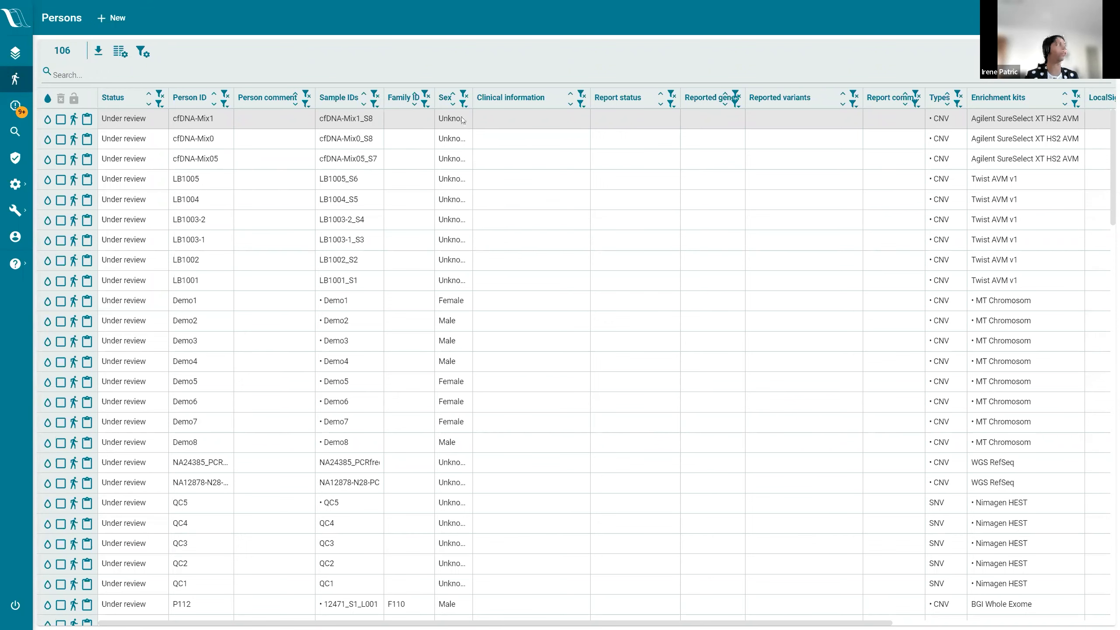
{"action": "mouse_move", "coordinate": [14, 94]}
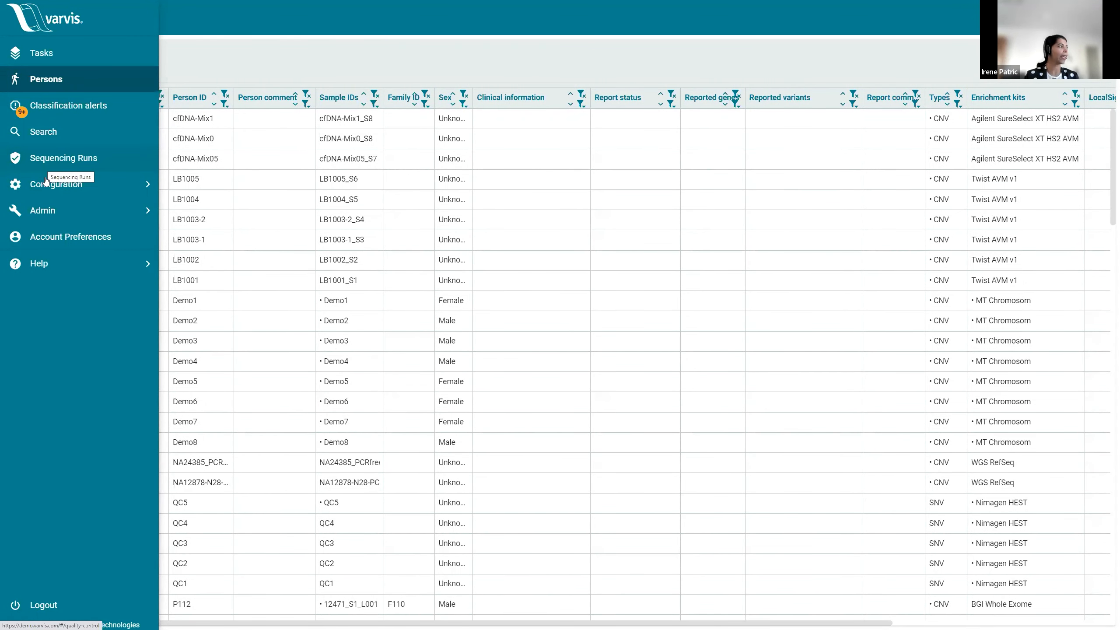
{"action": "left_click", "coordinate": [67, 186]}
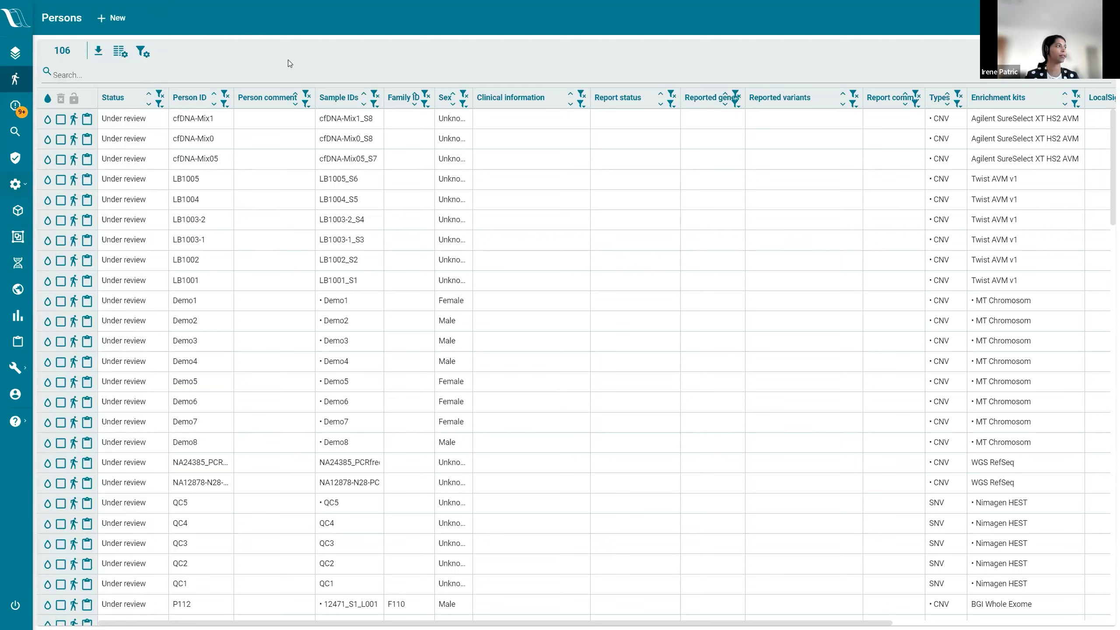
- Filter the persons list to all colour-marked cases and open the case of SAMPLE-10-1
{"action": "left_click", "coordinate": [52, 100]}
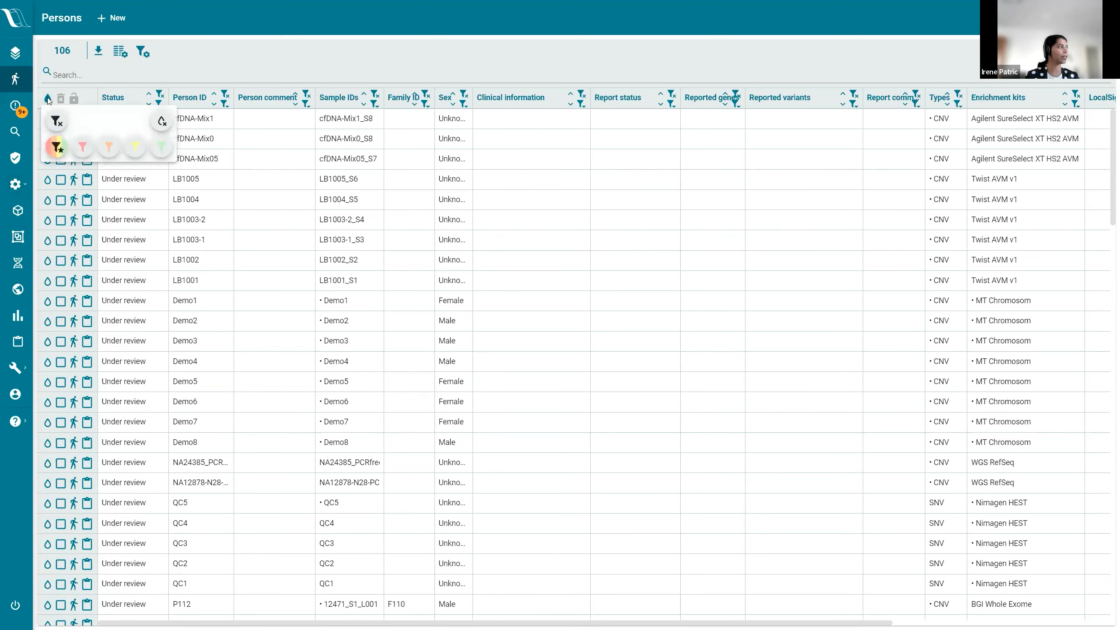
{"action": "left_click", "coordinate": [55, 147]}
{"action": "left_click", "coordinate": [55, 147]}
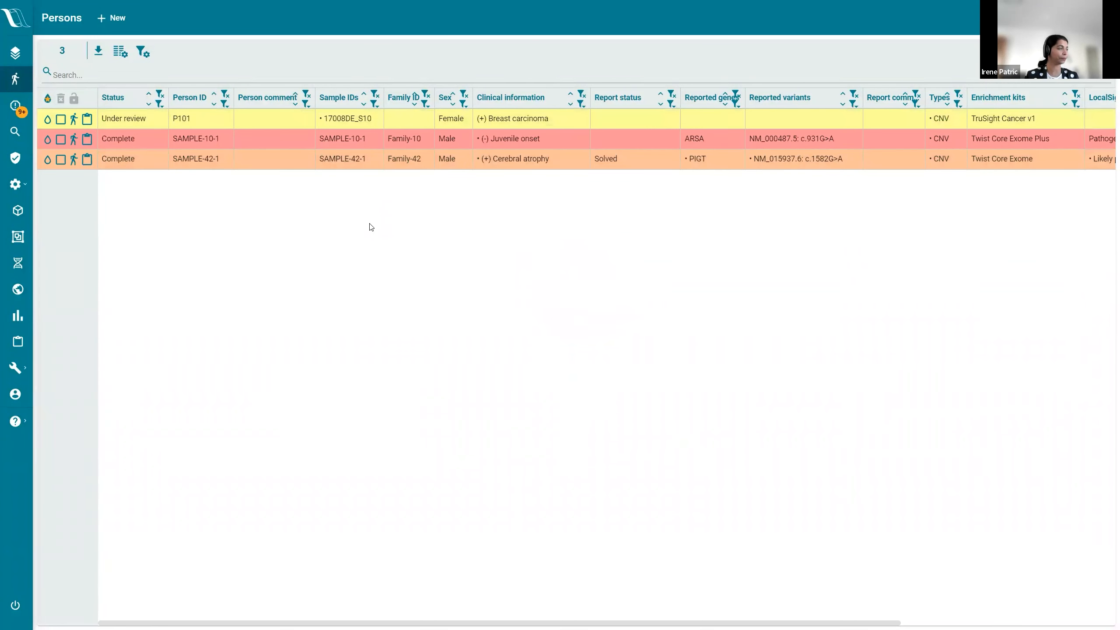
{"action": "left_click", "coordinate": [87, 140]}
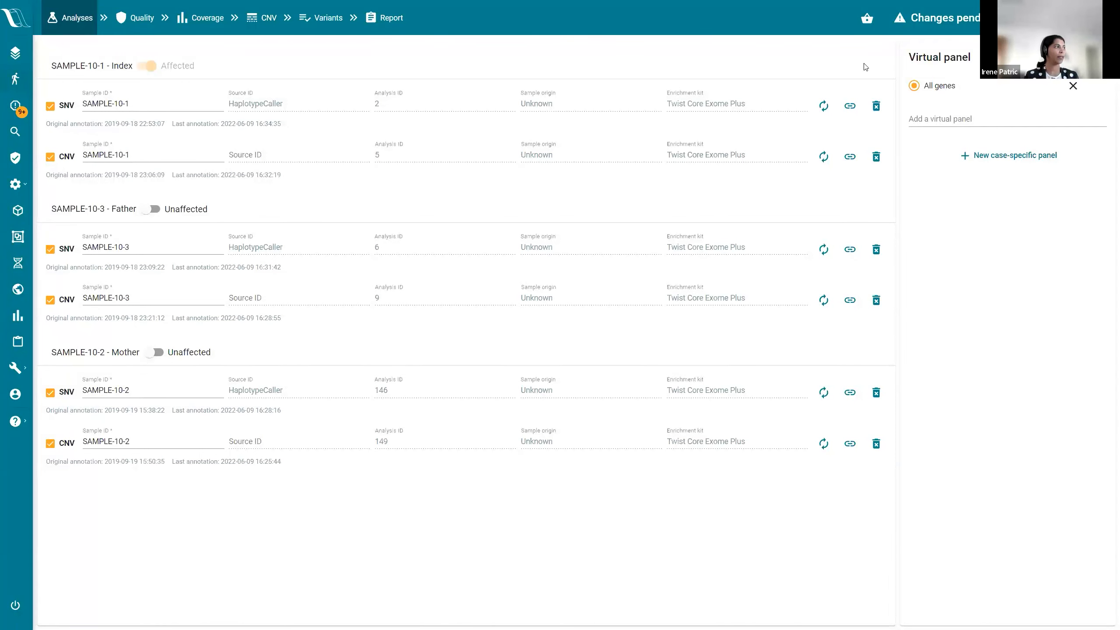
- Compare the used and available annotation source versions, such as Allexes and ClinVar, for the SNV analysis of SAMPLE-10-1
{"action": "left_click", "coordinate": [824, 106]}
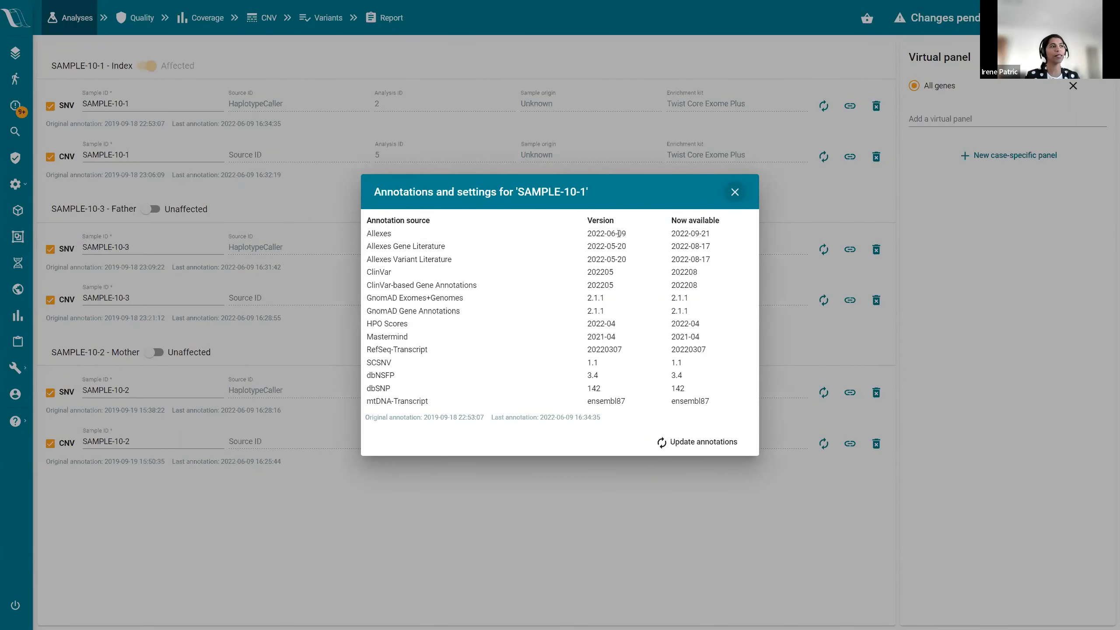
{"action": "left_click_drag", "start_coordinate": [587, 233], "coordinate": [710, 235]}
{"action": "left_click", "coordinate": [707, 235]}
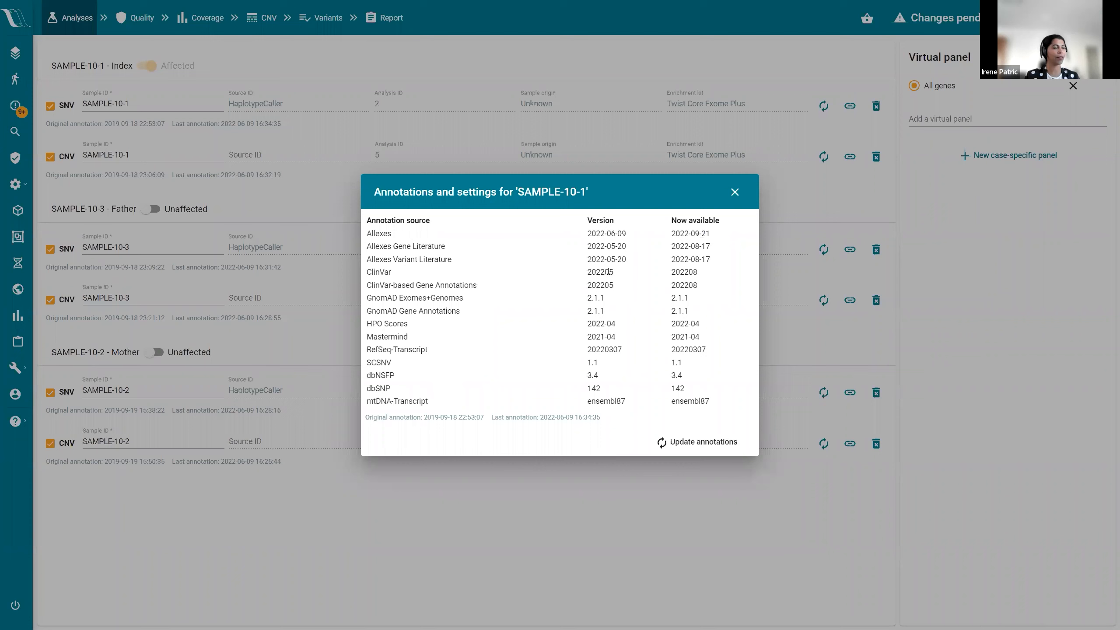
{"action": "left_click_drag", "start_coordinate": [604, 272], "coordinate": [619, 273]}
{"action": "left_click_drag", "start_coordinate": [689, 272], "coordinate": [702, 280]}
{"action": "left_click", "coordinate": [703, 281]}
{"action": "left_click", "coordinate": [735, 194]}
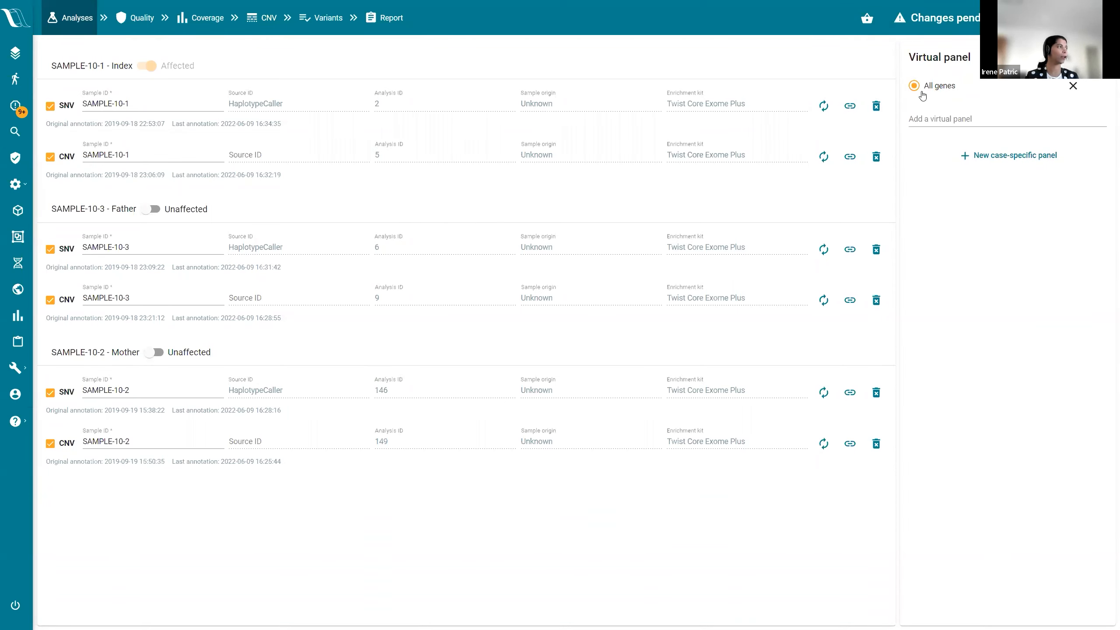
- Open the case's variant table and check the total number of variants
{"action": "left_click", "coordinate": [318, 29]}
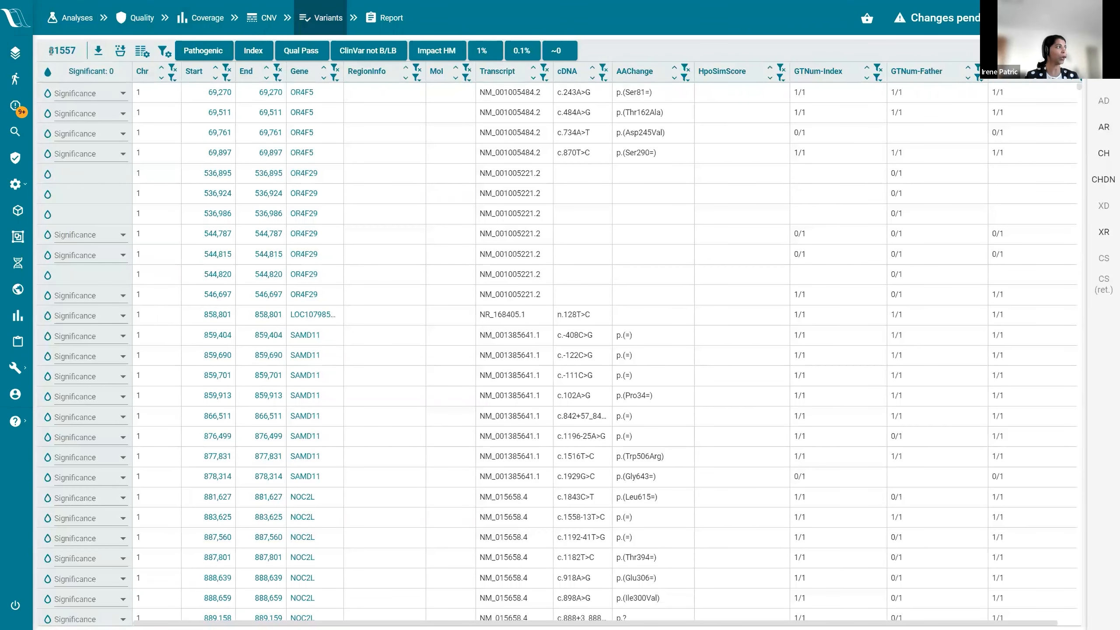
{"action": "left_click_drag", "start_coordinate": [50, 51], "coordinate": [76, 52]}
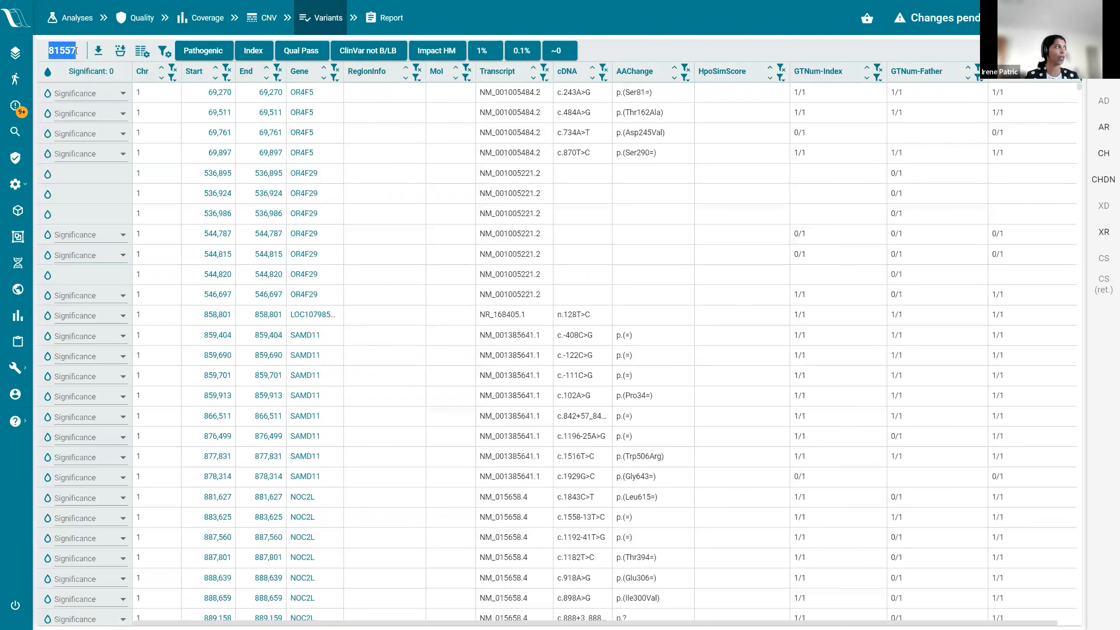
{"action": "left_click", "coordinate": [76, 54]}
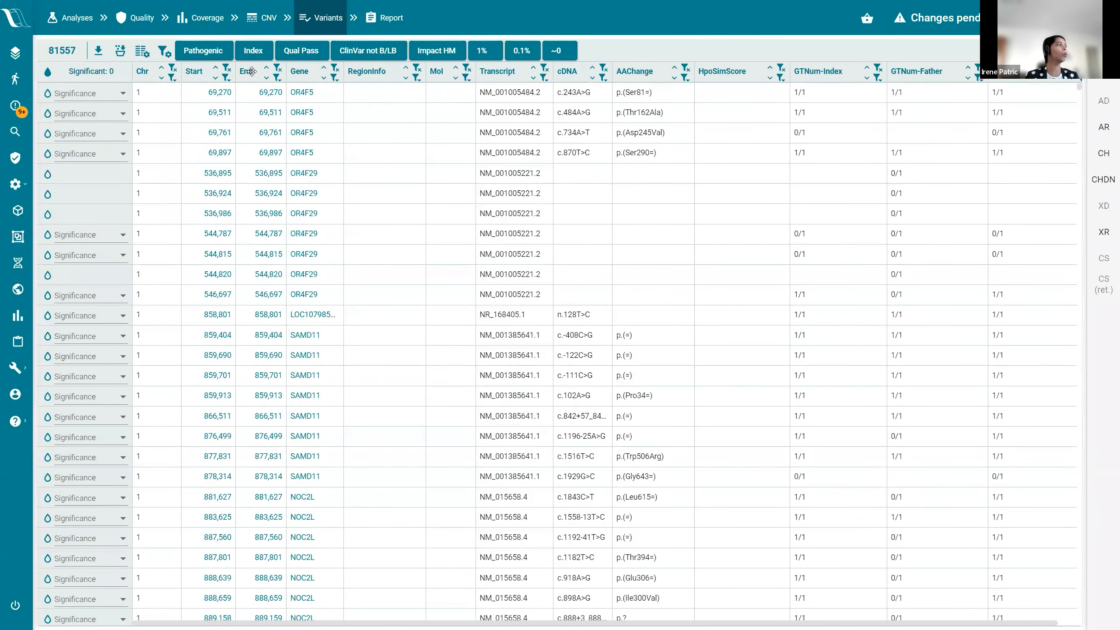
- Move the RegionInfo column in front of End, and reset the layout by applying the Demo_IP_Trio column configuration
{"action": "left_click_drag", "start_coordinate": [364, 75], "coordinate": [254, 74]}
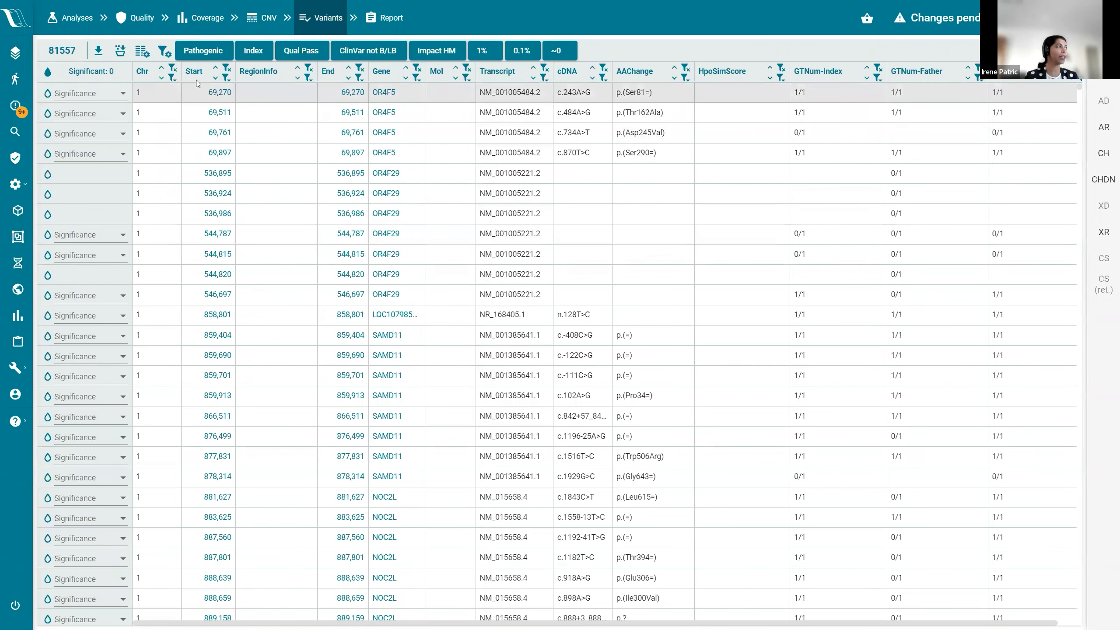
{"action": "left_click", "coordinate": [139, 53]}
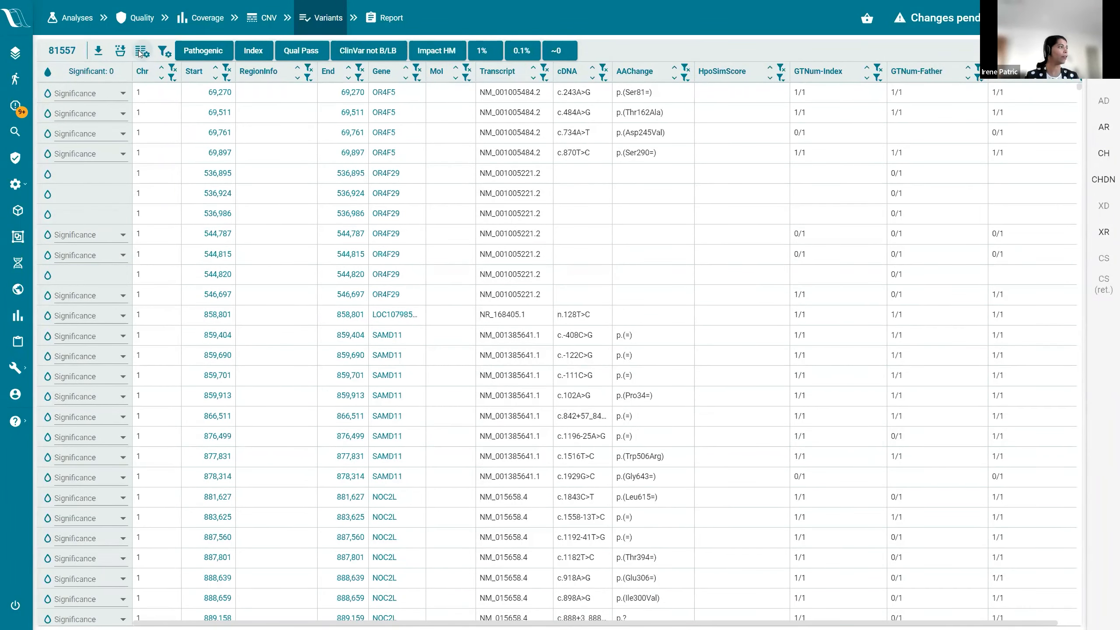
{"action": "scroll", "coordinate": [309, 229], "scroll_direction": "down", "scroll_amount": 10}
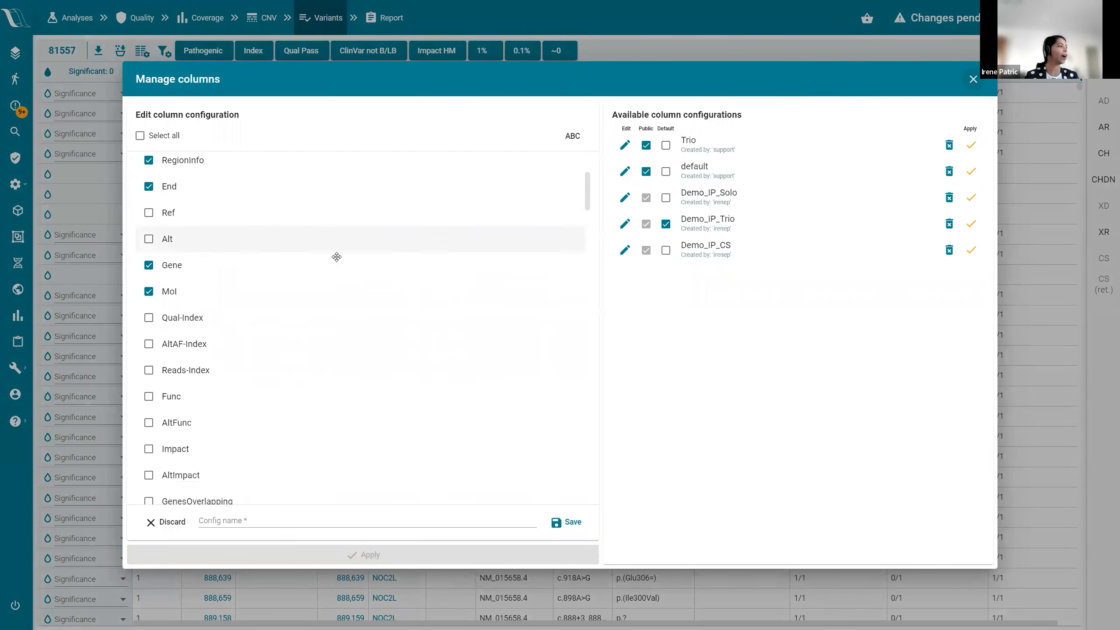
{"action": "scroll", "coordinate": [330, 253], "scroll_direction": "down", "scroll_amount": 15}
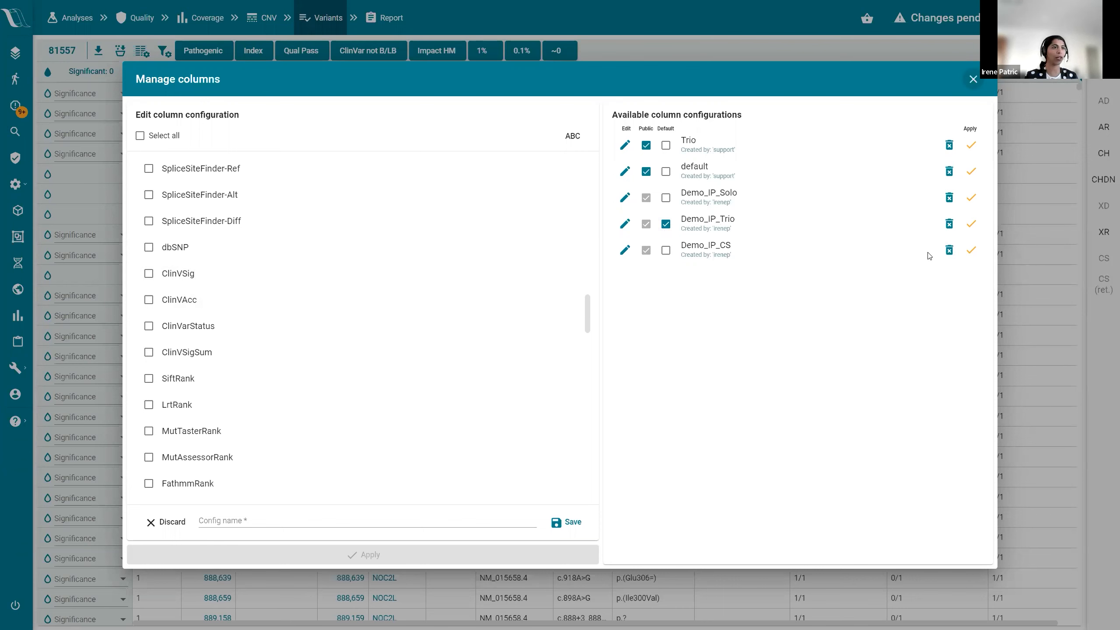
{"action": "left_click", "coordinate": [971, 225]}
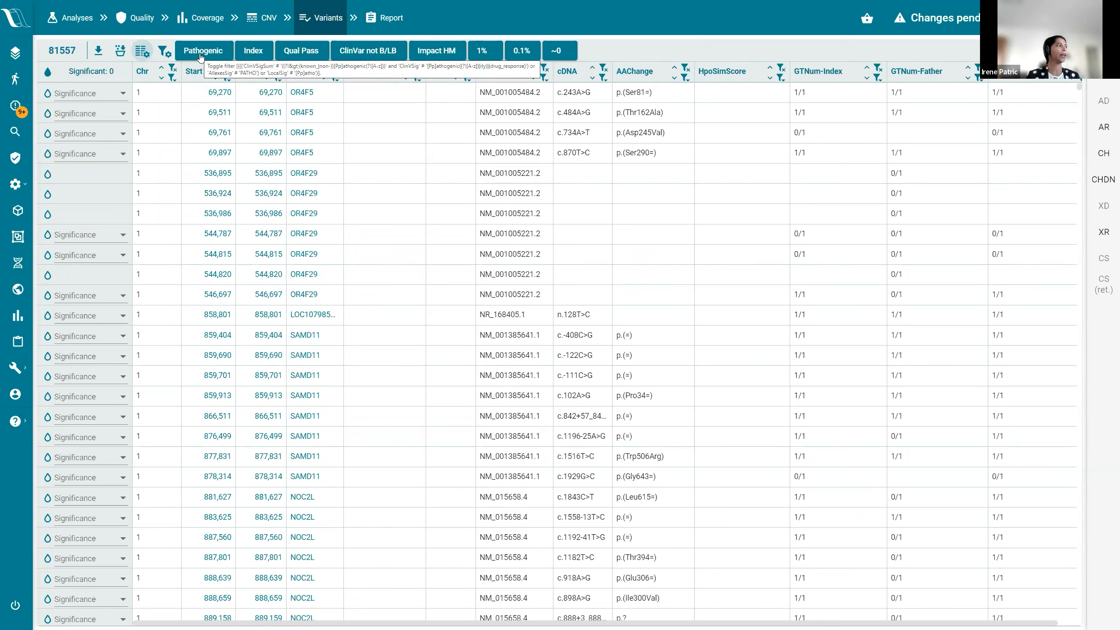
- Filter the MoI column to variants equal to 'AD with maternal imprinting' or 'AD'
{"action": "left_click", "coordinate": [466, 78]}
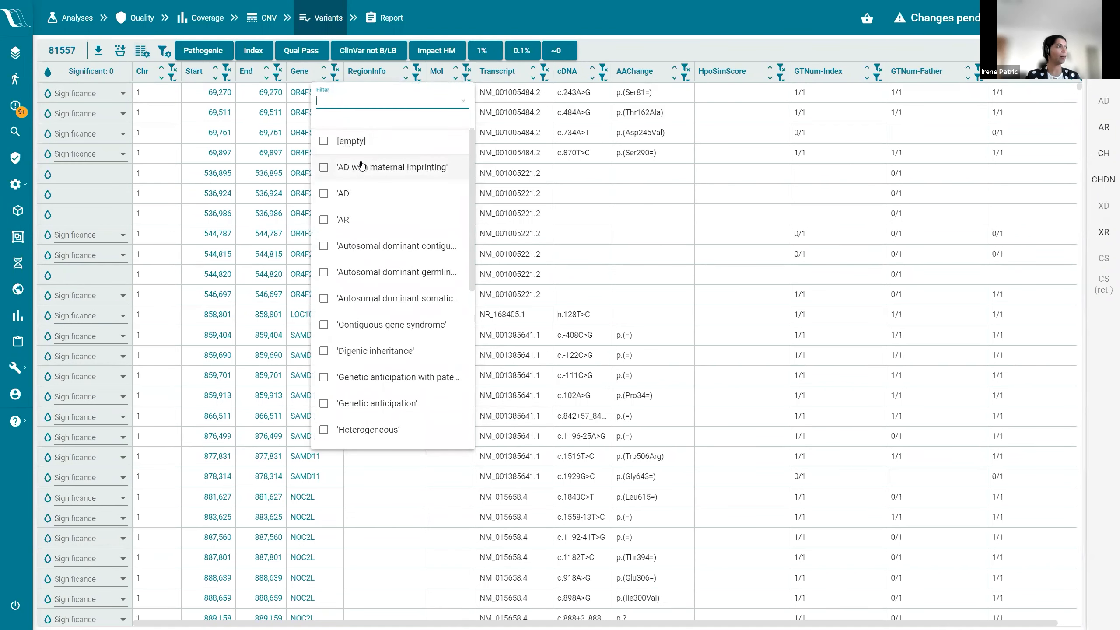
{"action": "left_click", "coordinate": [341, 168]}
{"action": "left_click", "coordinate": [342, 194]}
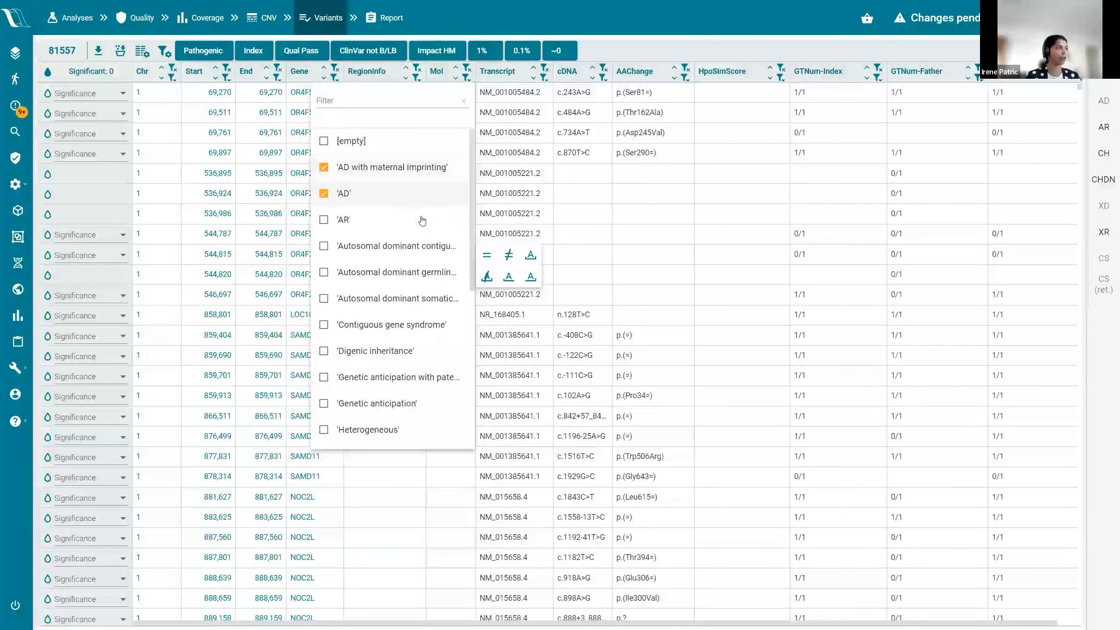
{"action": "left_click", "coordinate": [488, 260]}
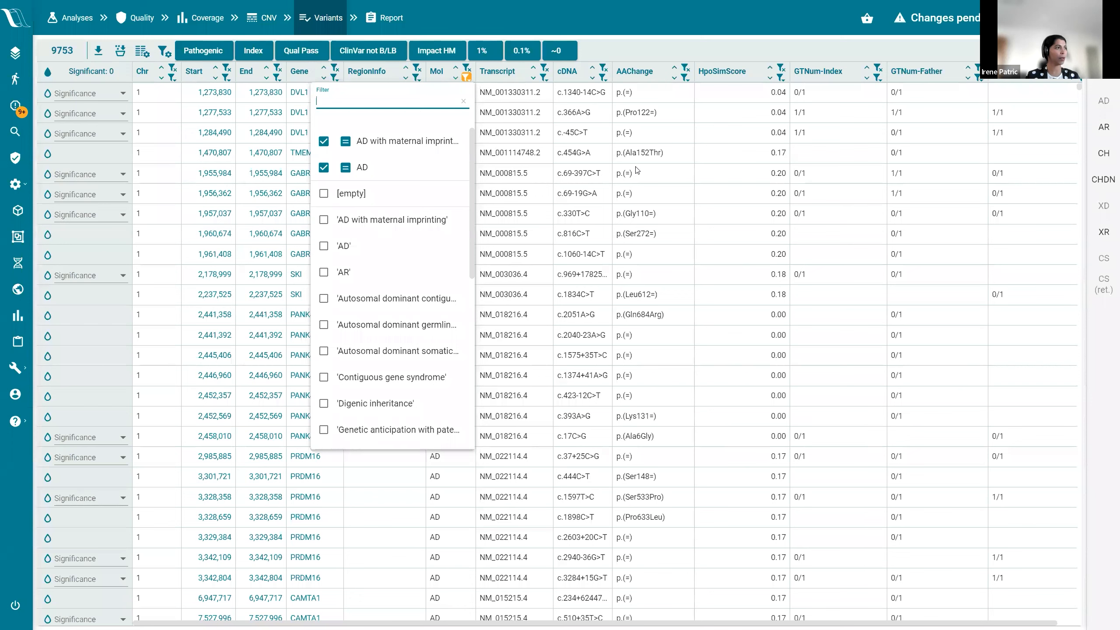
{"action": "left_click", "coordinate": [636, 171]}
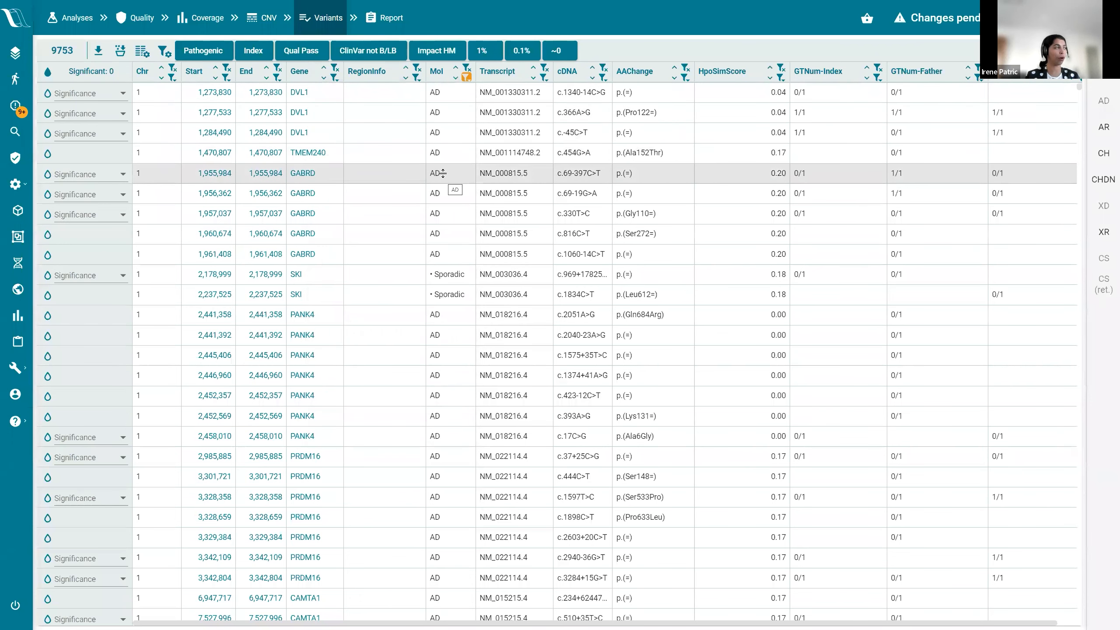
- Save the current MoI column filter as a reusable filter named "AD MOI" and apply it
{"action": "left_click", "coordinate": [164, 53]}
{"action": "left_click", "coordinate": [201, 516]}
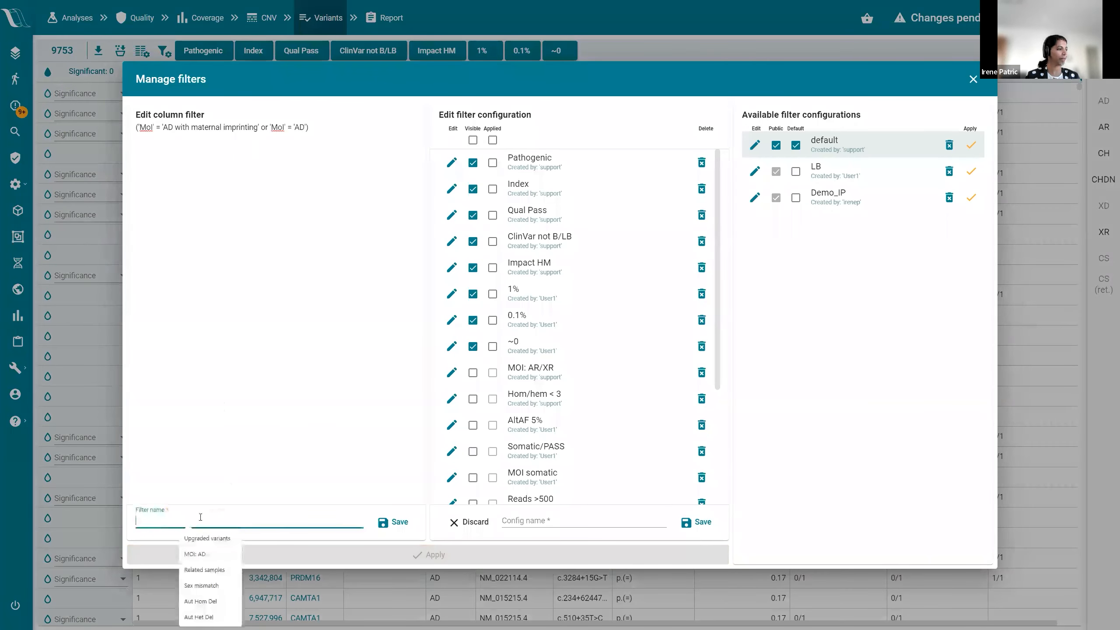
{"action": "type", "text": "AD"}
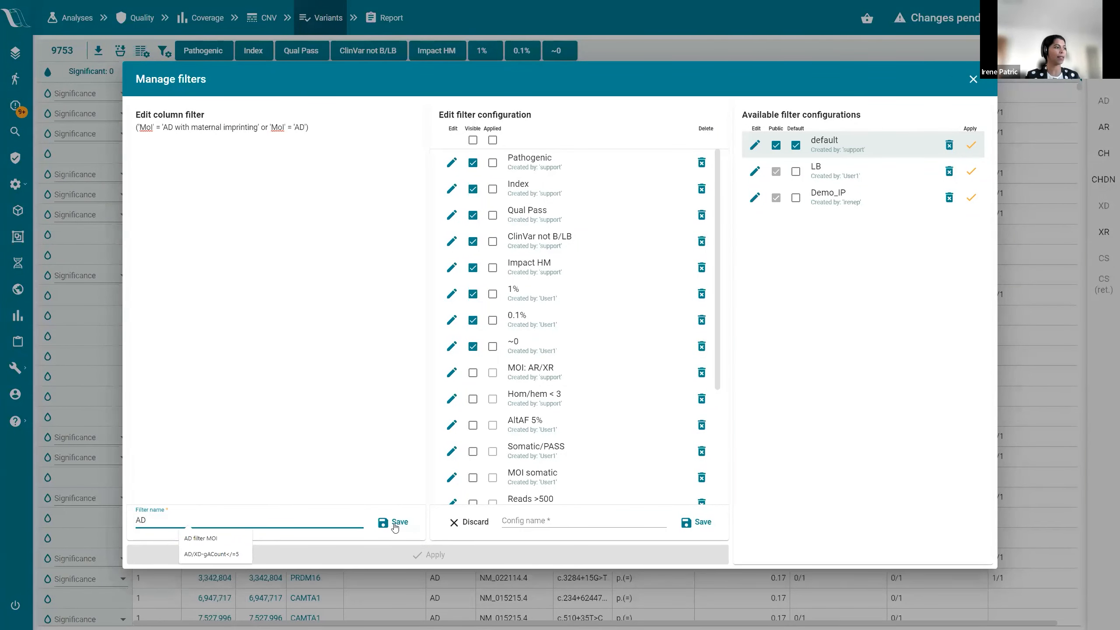
{"action": "type", "text": " MOI"}
{"action": "left_click", "coordinate": [393, 524]}
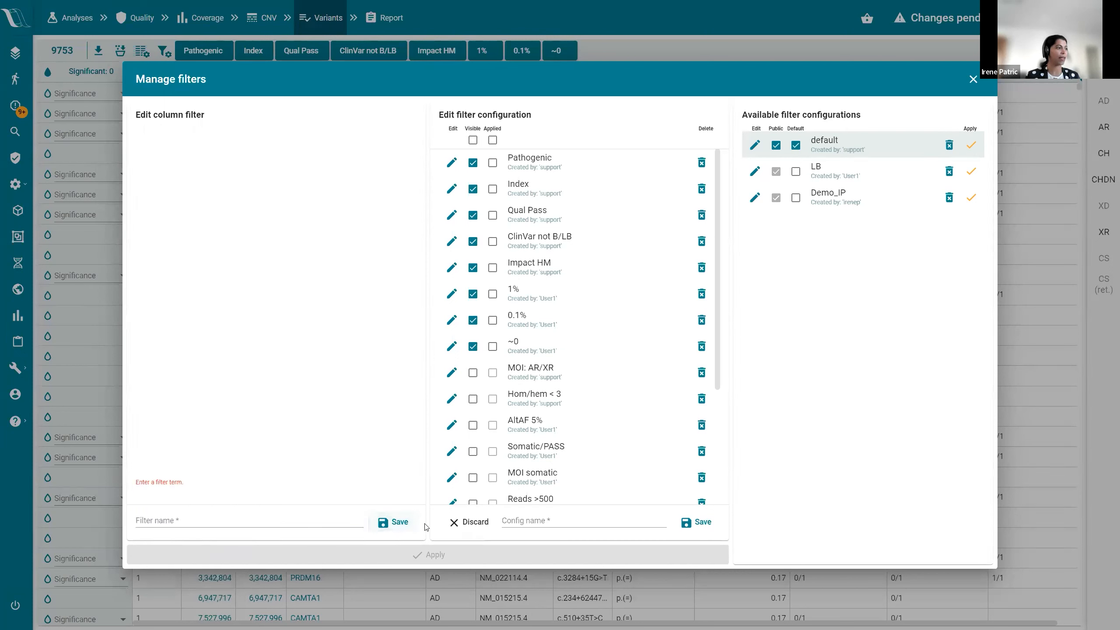
{"action": "left_click", "coordinate": [587, 556]}
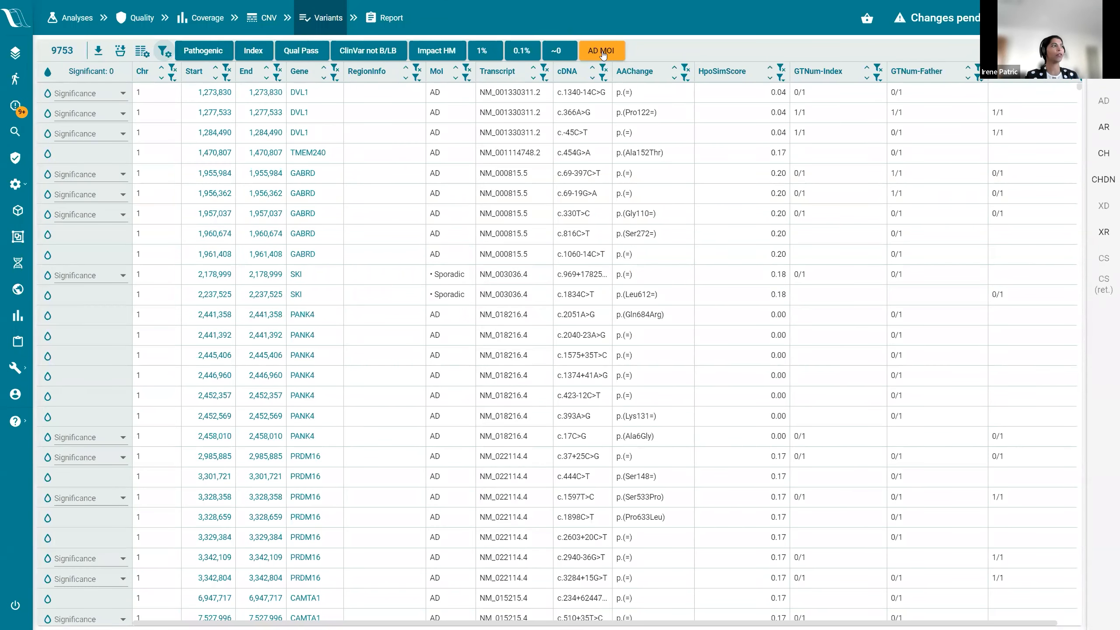
- Switch off the AD MOI filter and narrow the variants with the Pathogenic and Index filters
{"action": "left_click", "coordinate": [603, 51]}
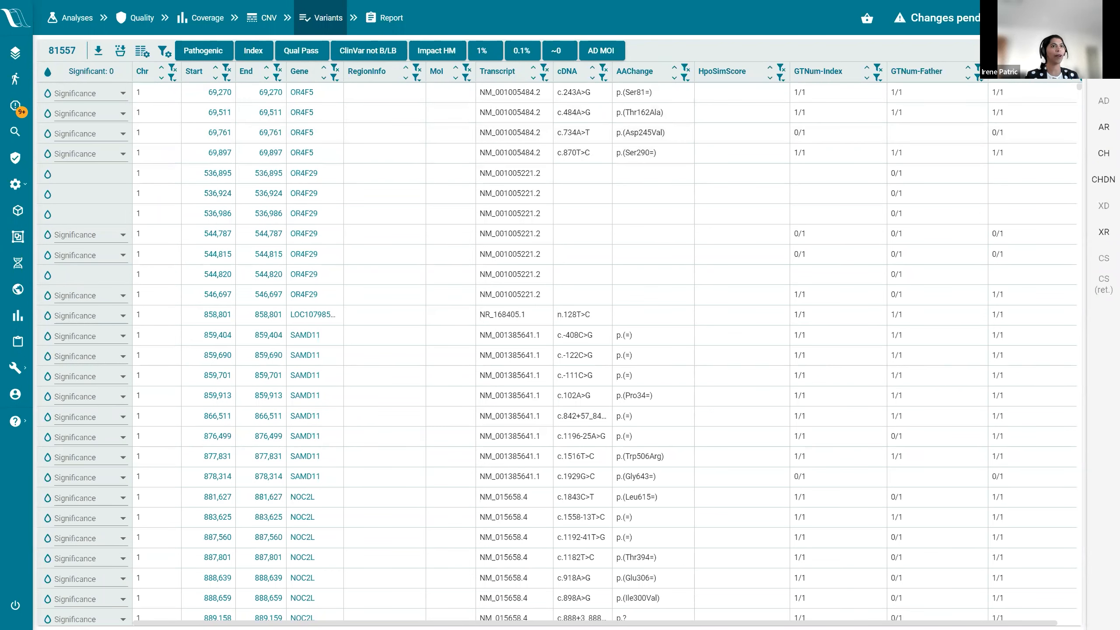
{"action": "mouse_move", "coordinate": [1103, 101]}
{"action": "left_click", "coordinate": [206, 55]}
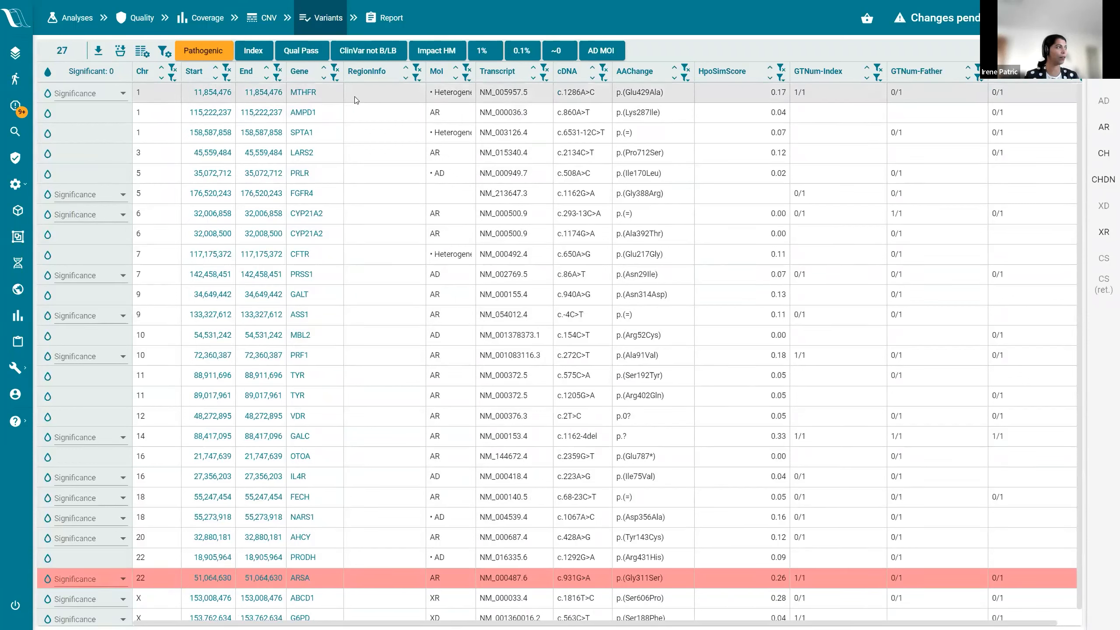
{"action": "left_click", "coordinate": [254, 56]}
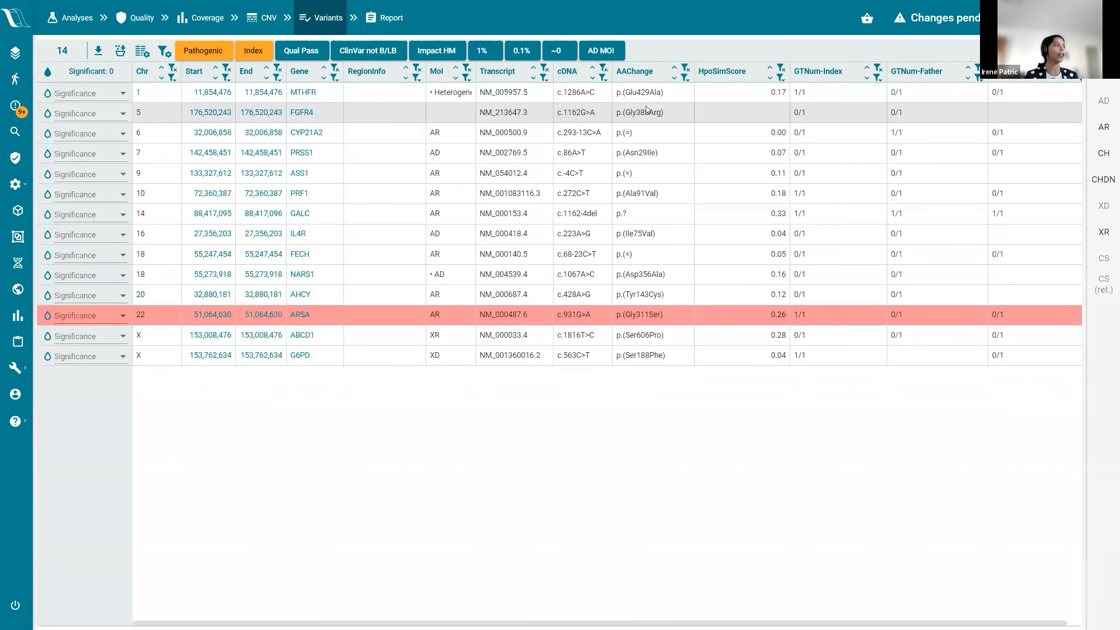
{"action": "left_click_drag", "start_coordinate": [57, 50], "coordinate": [69, 52]}
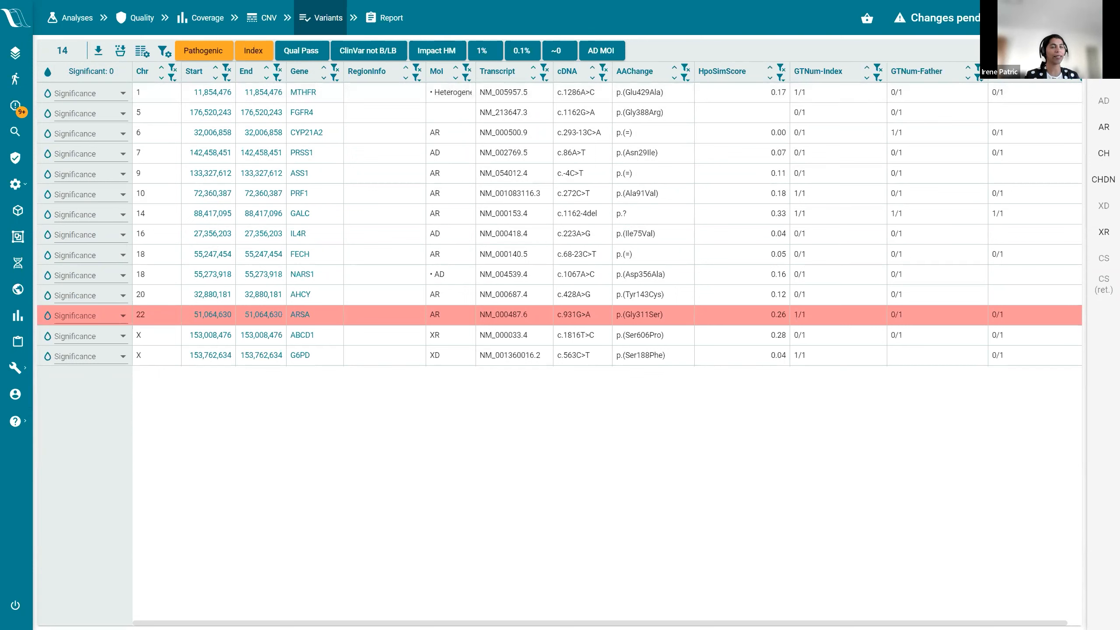
- Review the patient's clinical summary and the variant details of the MTHFR variant, including its phenotype match
{"action": "mouse_move", "coordinate": [1059, 17]}
{"action": "left_click_drag", "start_coordinate": [902, 66], "coordinate": [956, 100]}
{"action": "left_click", "coordinate": [612, 86]}
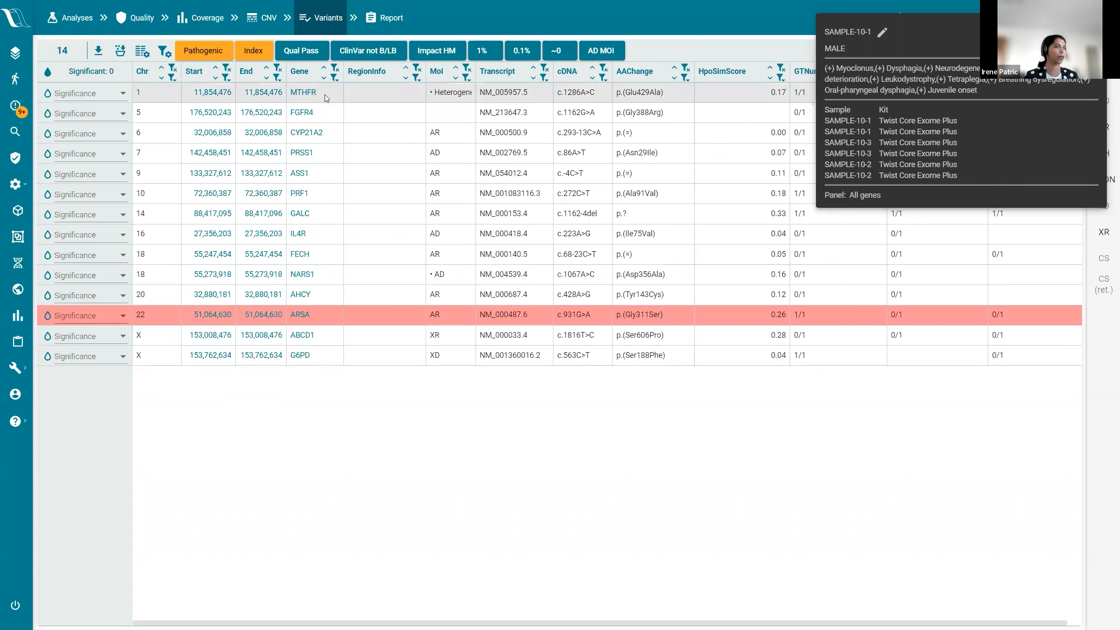
{"action": "left_click", "coordinate": [761, 95]}
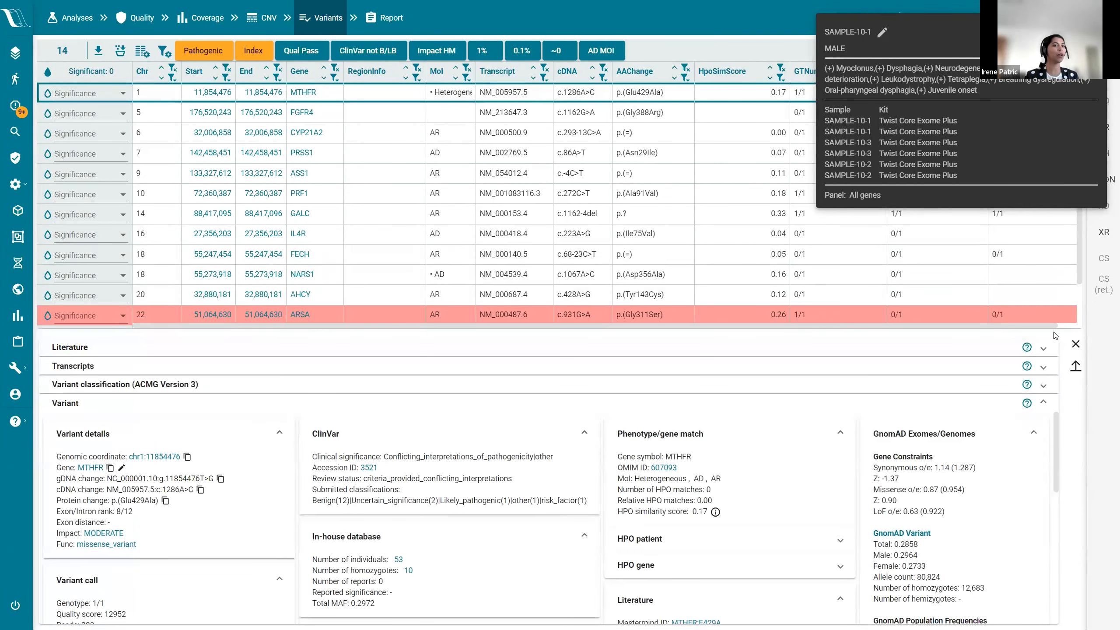
{"action": "left_click", "coordinate": [1076, 344]}
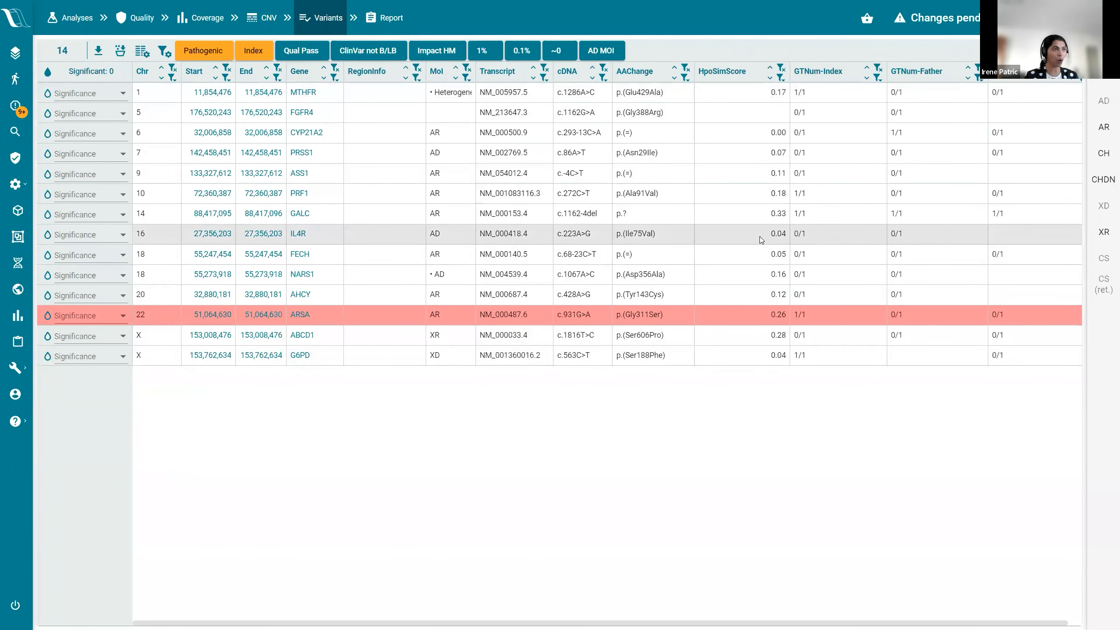
- Sort the filtered variants by HpoSimScore in descending order and open the details of the GALC variant
{"action": "left_click", "coordinate": [770, 80]}
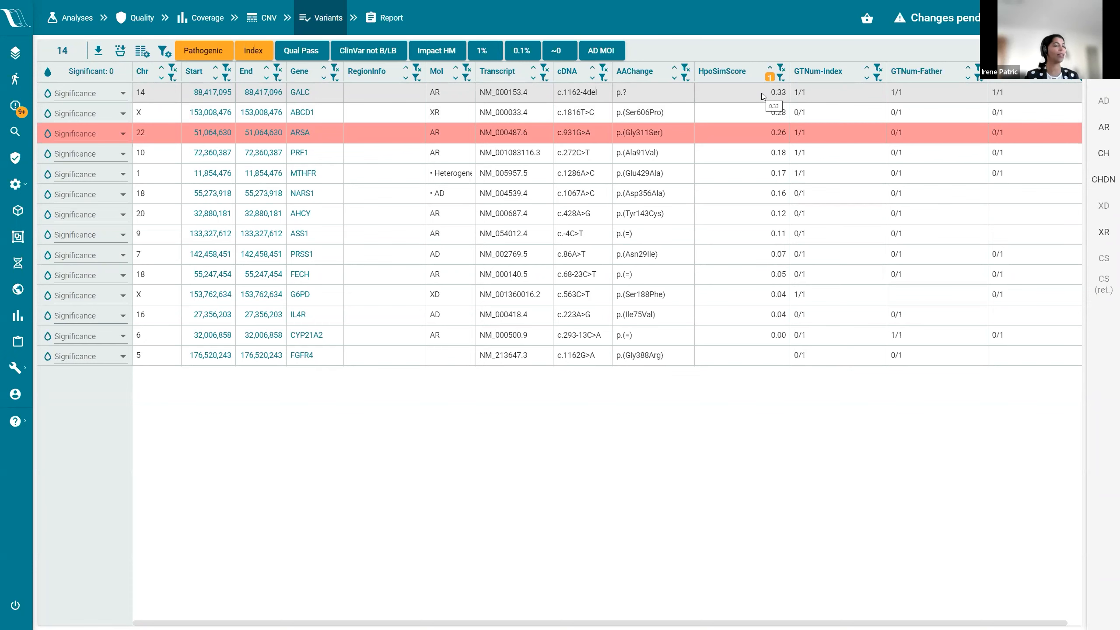
{"action": "left_click", "coordinate": [753, 94]}
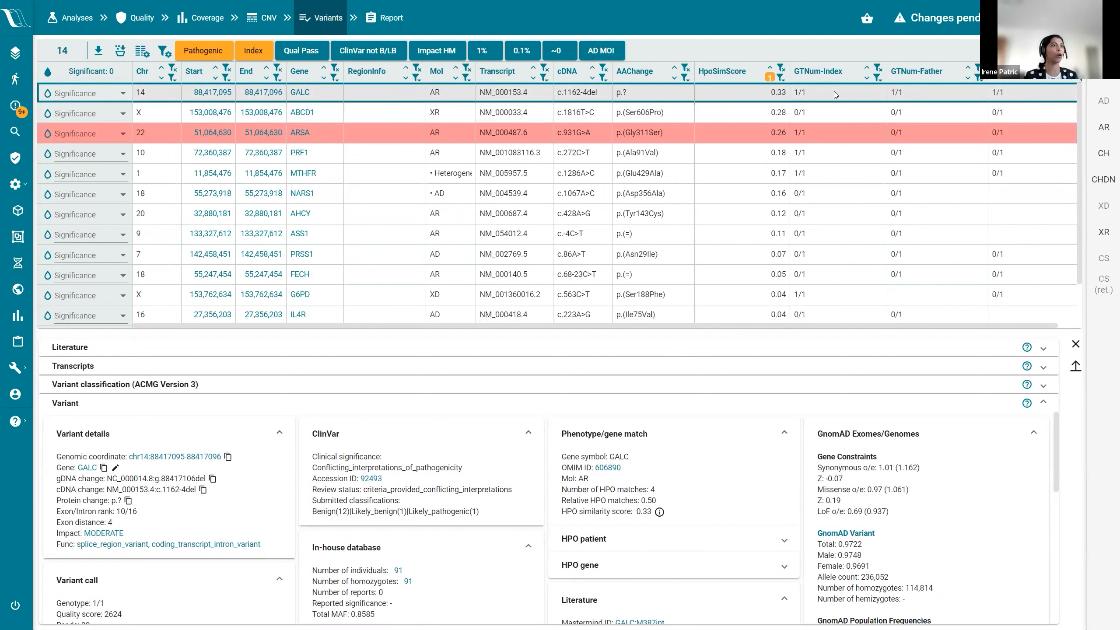
- View the ABCD1 variant's details and expand the ARSA variant's details to full height
{"action": "left_click", "coordinate": [811, 111]}
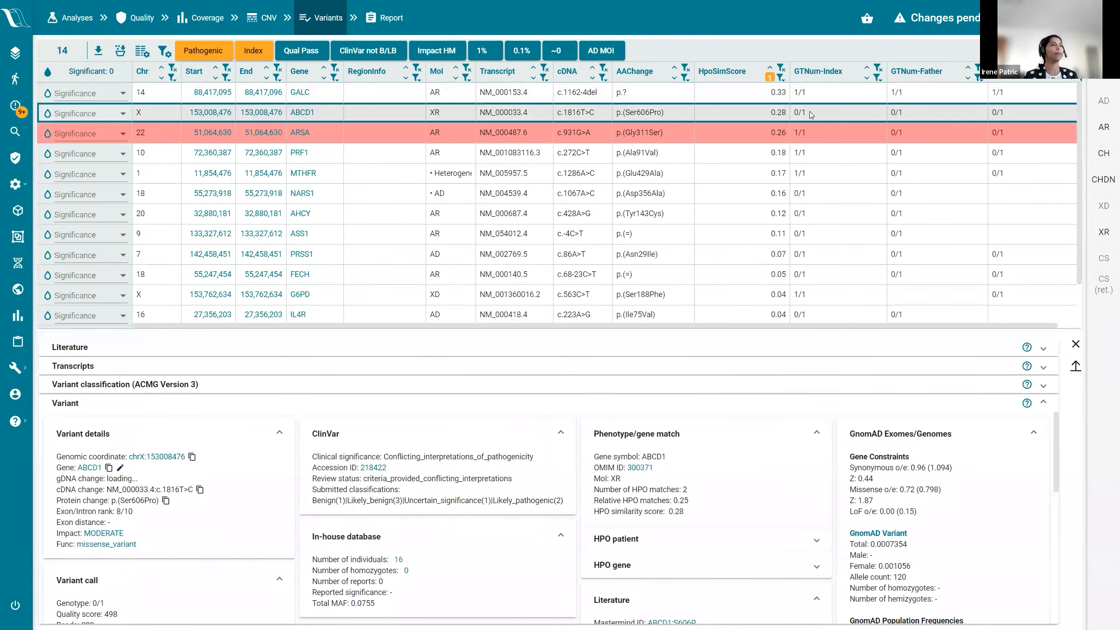
{"action": "left_click", "coordinate": [807, 136]}
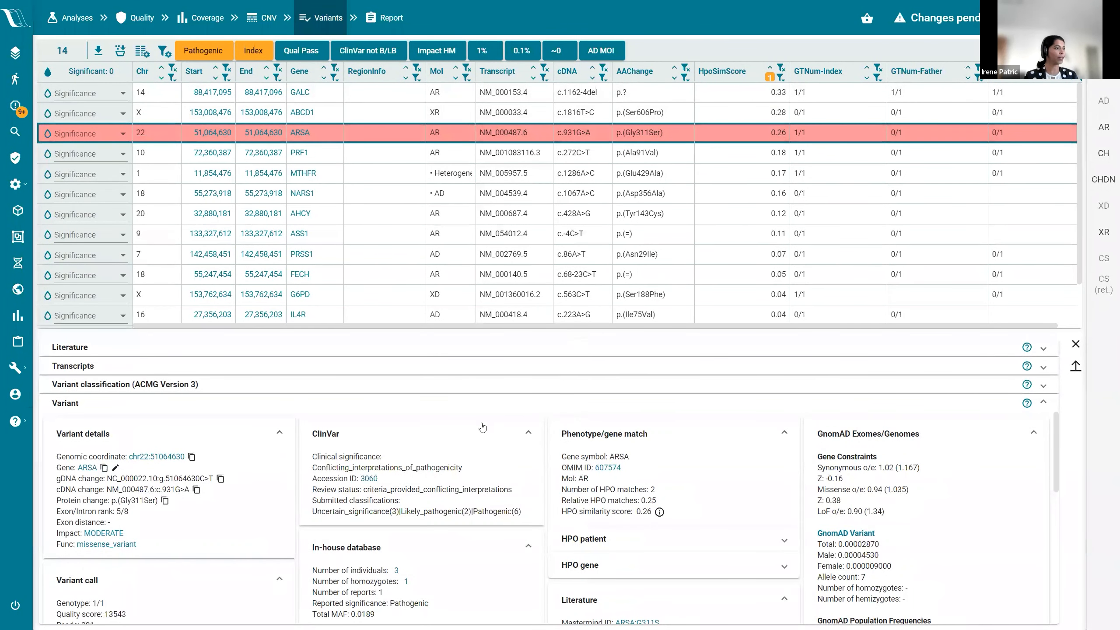
{"action": "left_click", "coordinate": [1075, 368]}
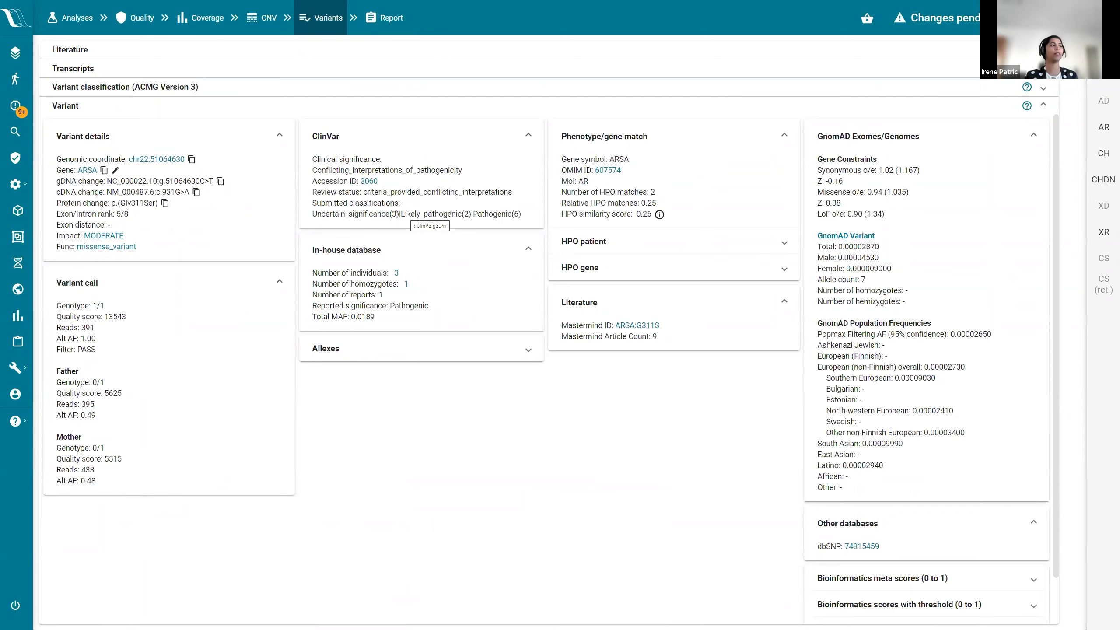
- Review the ARSA variant's Allexes database records and its HPO patient term matches
{"action": "left_click", "coordinate": [397, 350]}
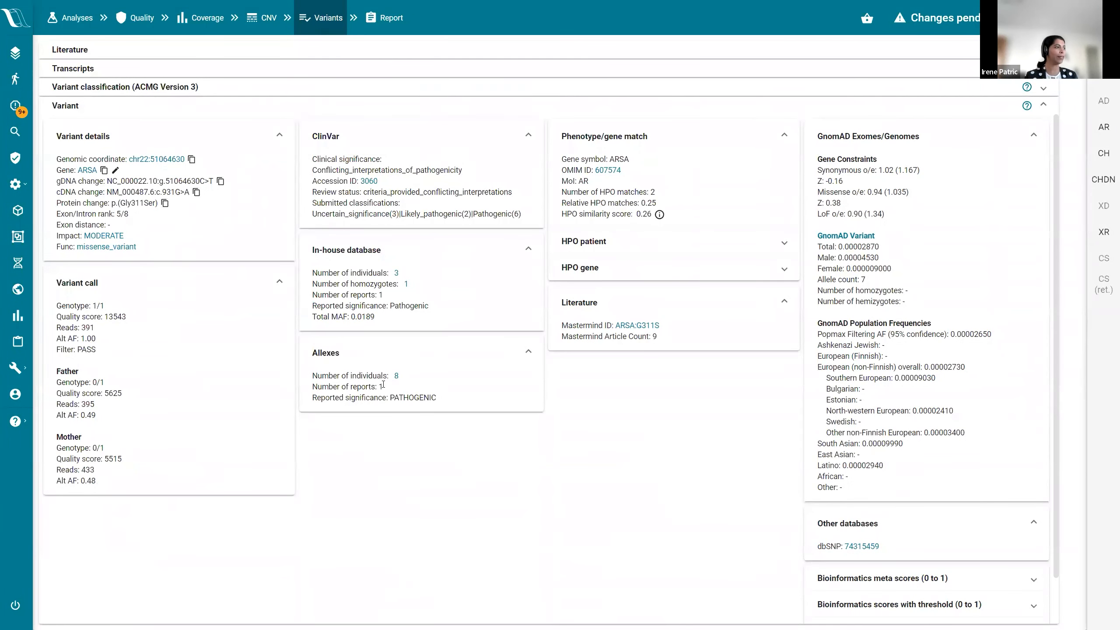
{"action": "mouse_move", "coordinate": [378, 293]}
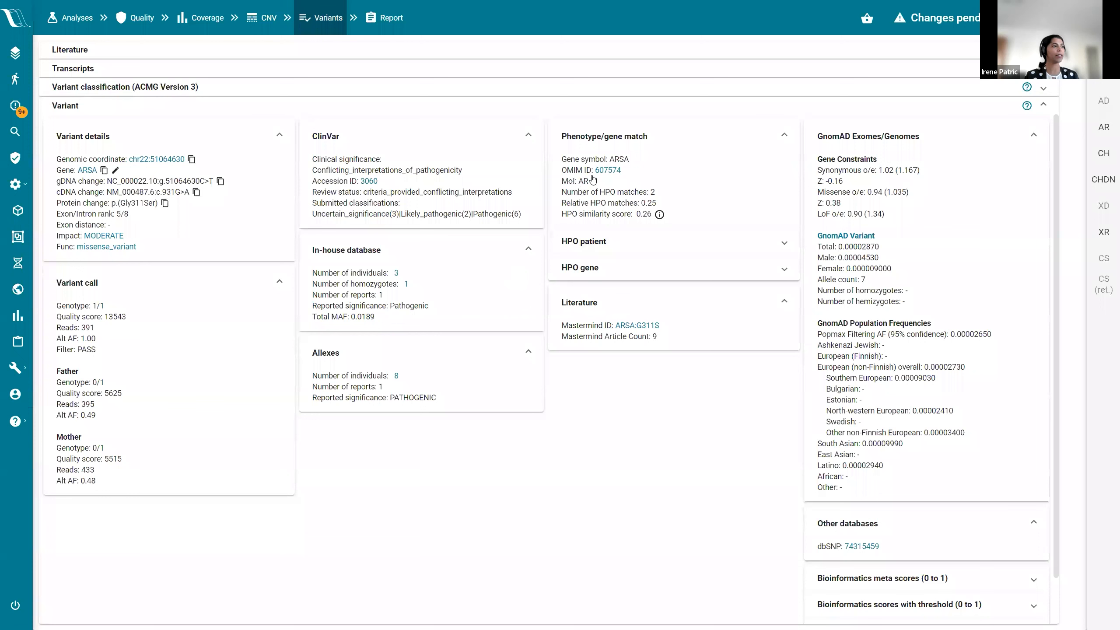
{"action": "left_click", "coordinate": [658, 246]}
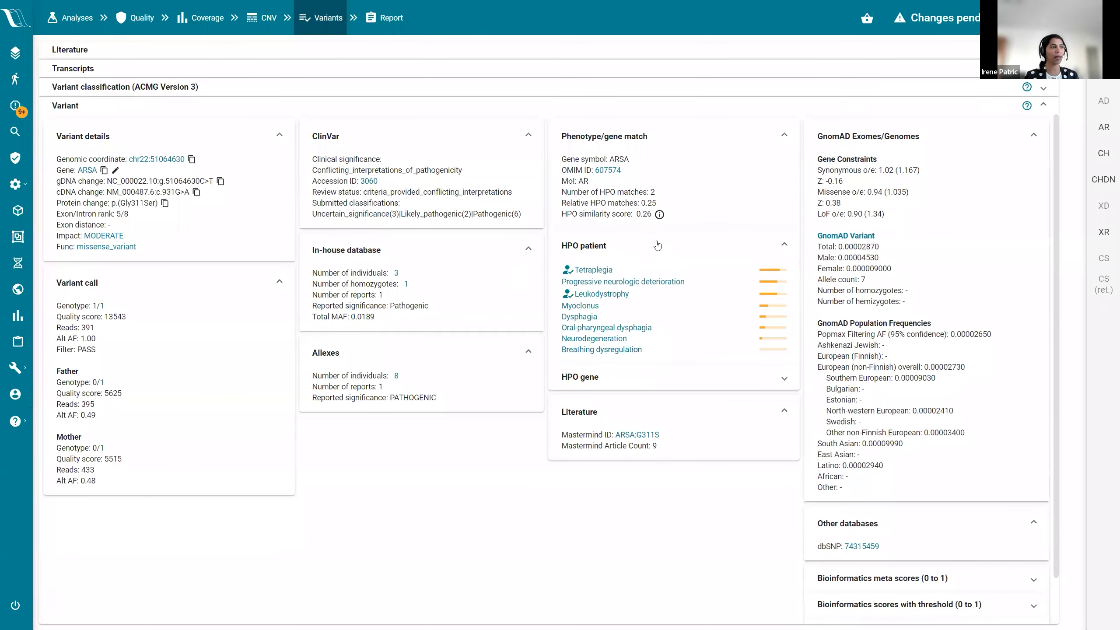
{"action": "left_click", "coordinate": [657, 246]}
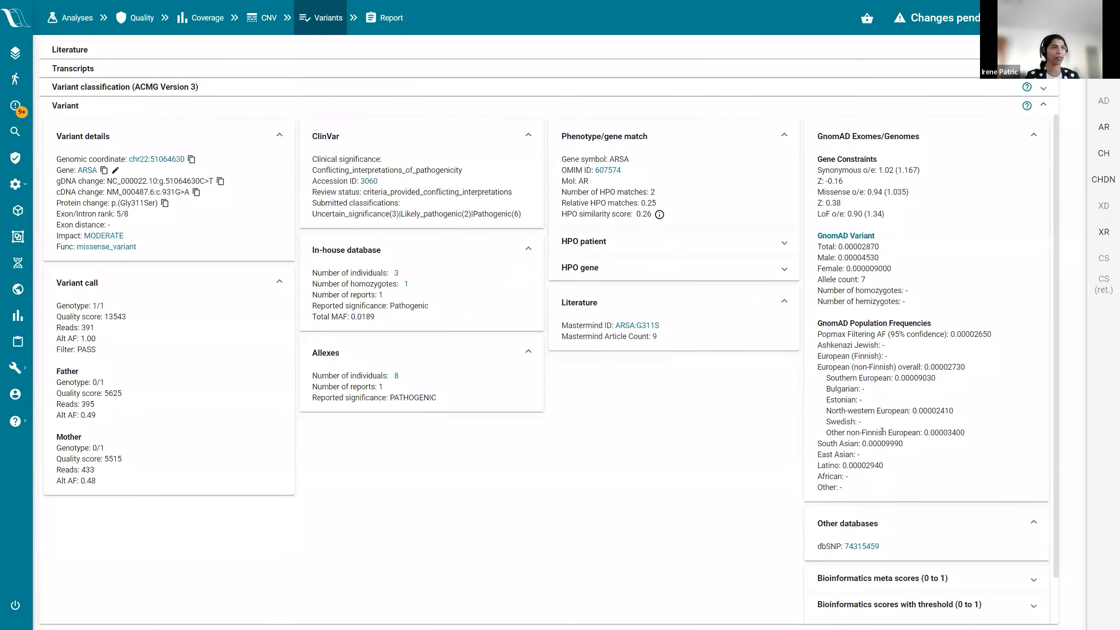
- Examine the ARSA variant's bioinformatics meta scores and its bioinformatics scores with threshold
{"action": "scroll", "coordinate": [900, 358], "scroll_direction": "down", "scroll_amount": 1}
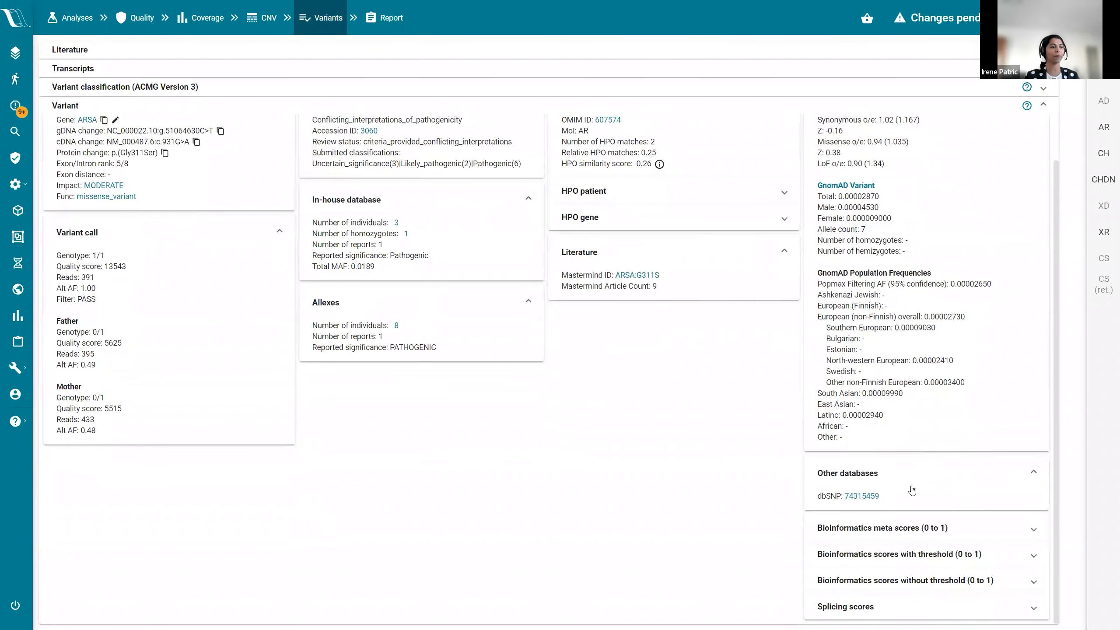
{"action": "left_click", "coordinate": [918, 533]}
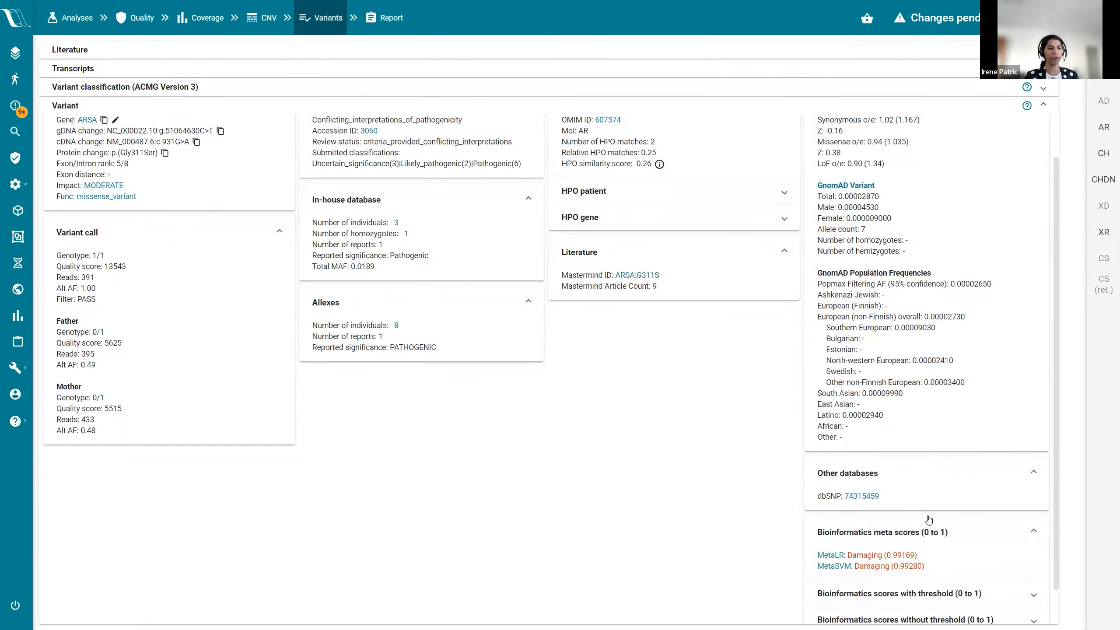
{"action": "scroll", "coordinate": [935, 556], "scroll_direction": "down", "scroll_amount": 1}
{"action": "left_click", "coordinate": [938, 555]}
{"action": "scroll", "coordinate": [931, 556], "scroll_direction": "down", "scroll_amount": 2}
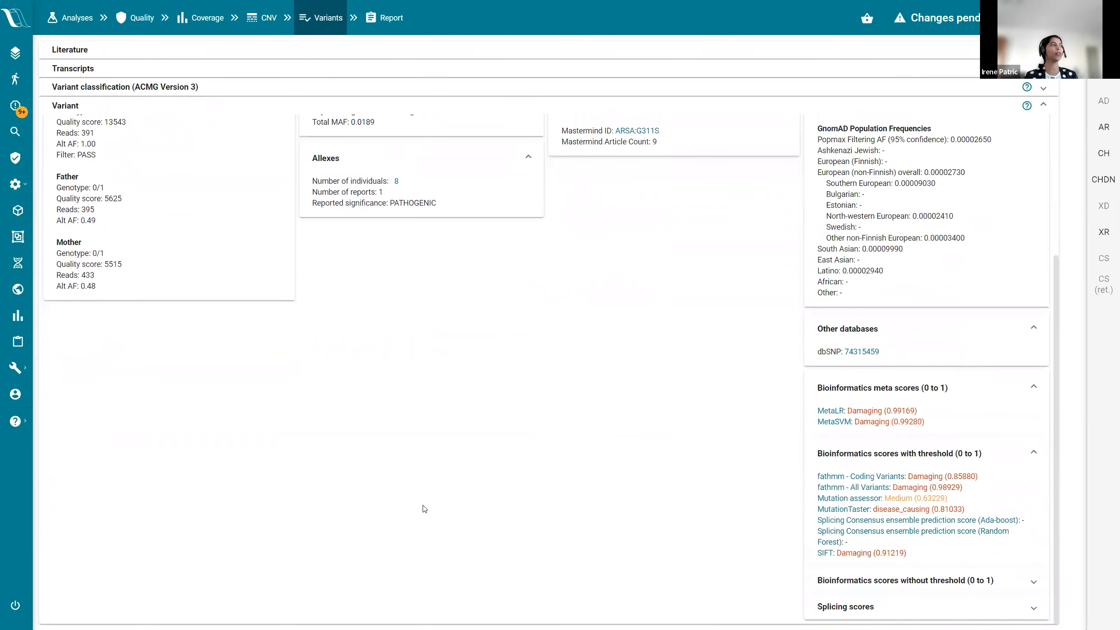
- Inspect the ARSA variant's reads for the trio in IGV and return to the variant details
{"action": "scroll", "coordinate": [556, 535], "scroll_direction": "up", "scroll_amount": 4}
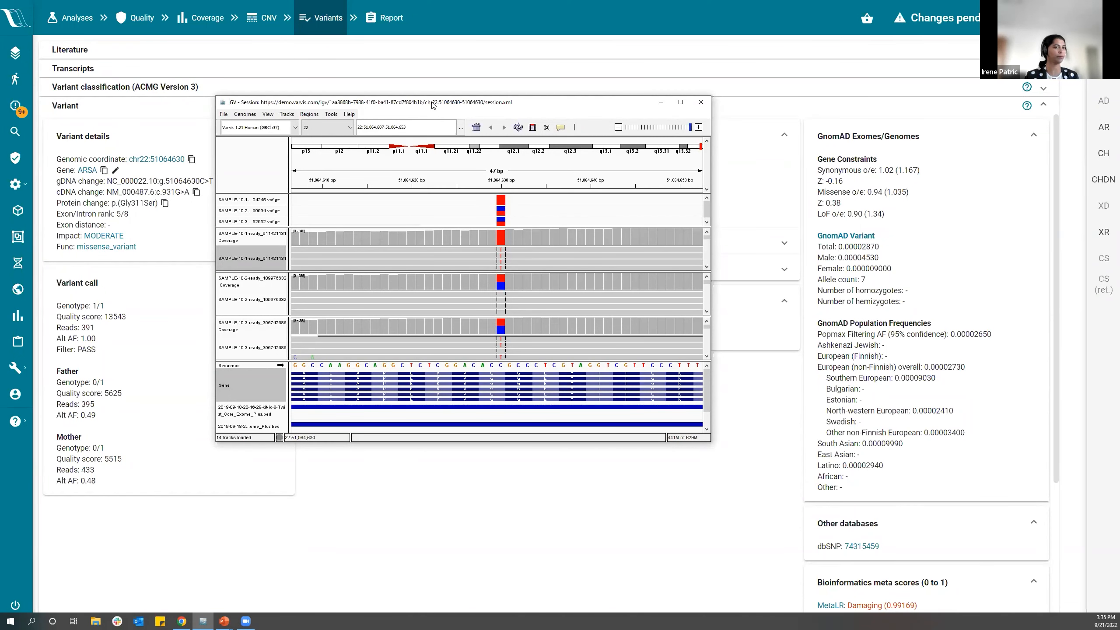
{"action": "key", "text": "alt+Tab"}
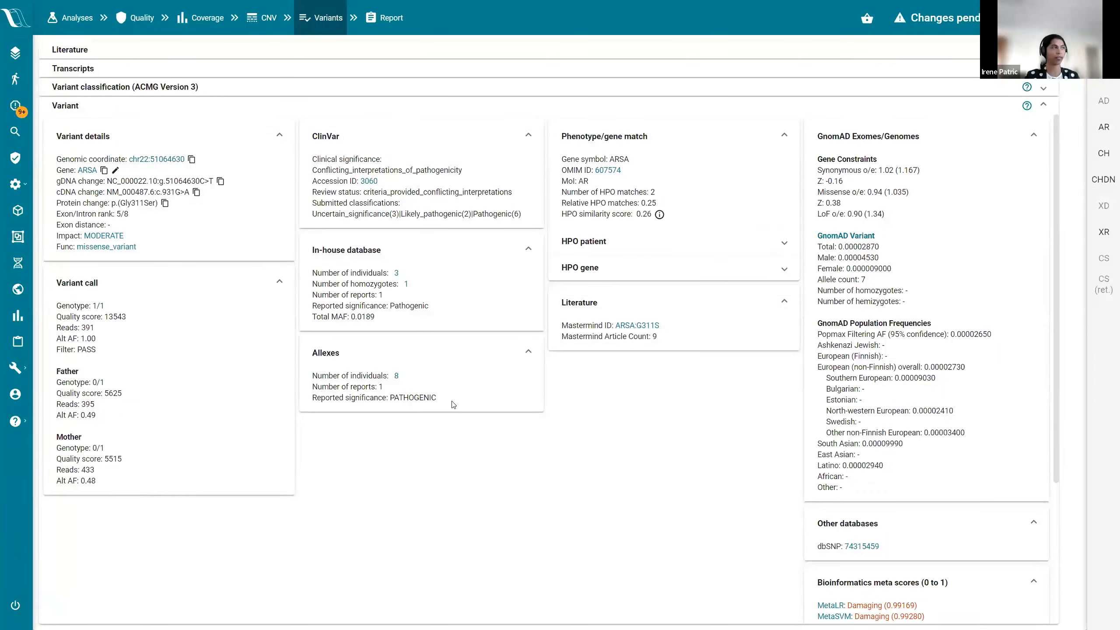
- Classify the ARSA variant as Pathogenic with ACMG criteria PS1, PS3 and PM1, view its comments, and confirm the classification
{"action": "left_click", "coordinate": [259, 93]}
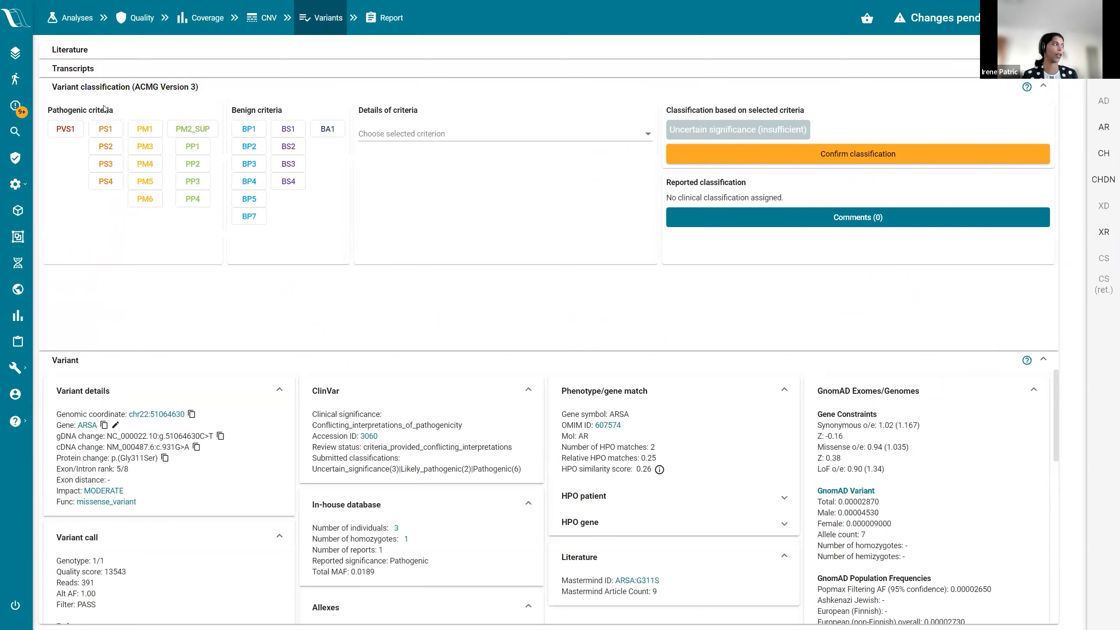
{"action": "left_click", "coordinate": [105, 129]}
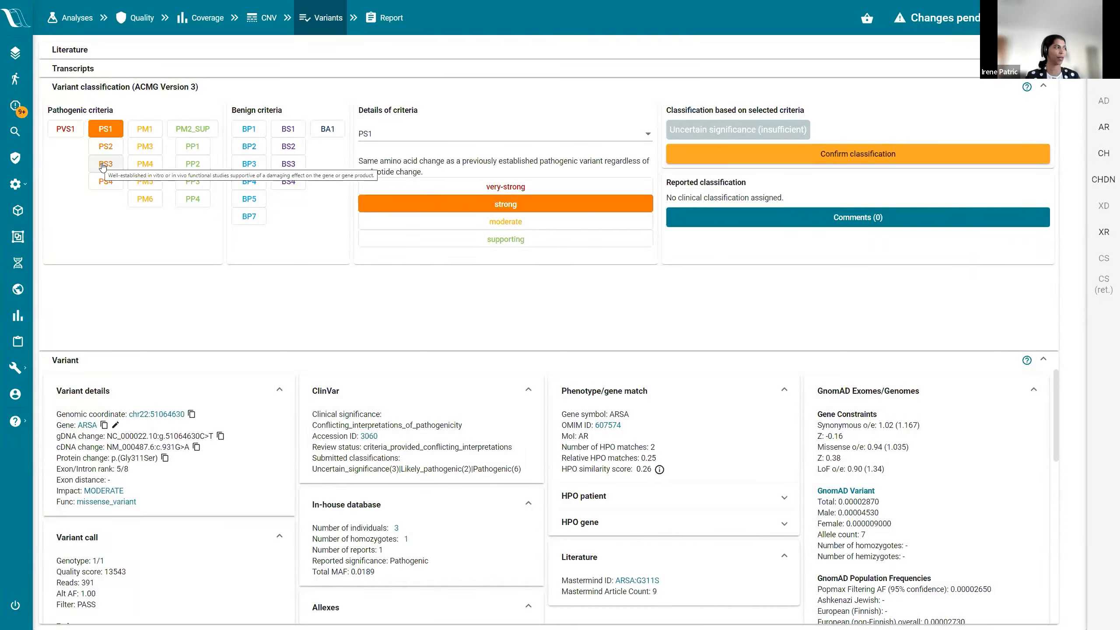
{"action": "left_click", "coordinate": [103, 164]}
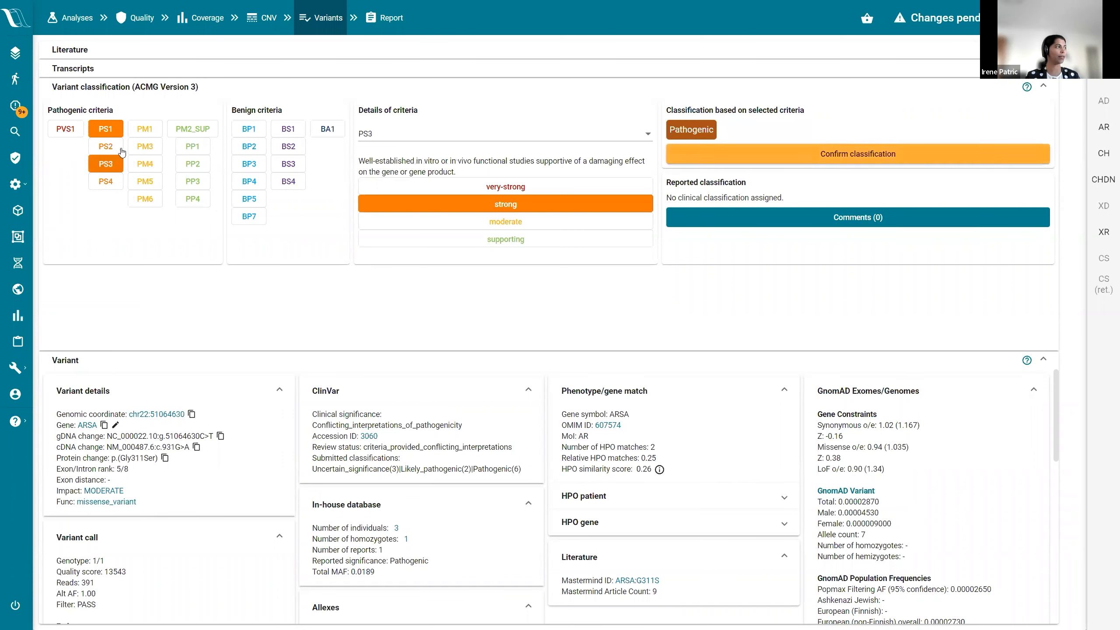
{"action": "left_click", "coordinate": [141, 129]}
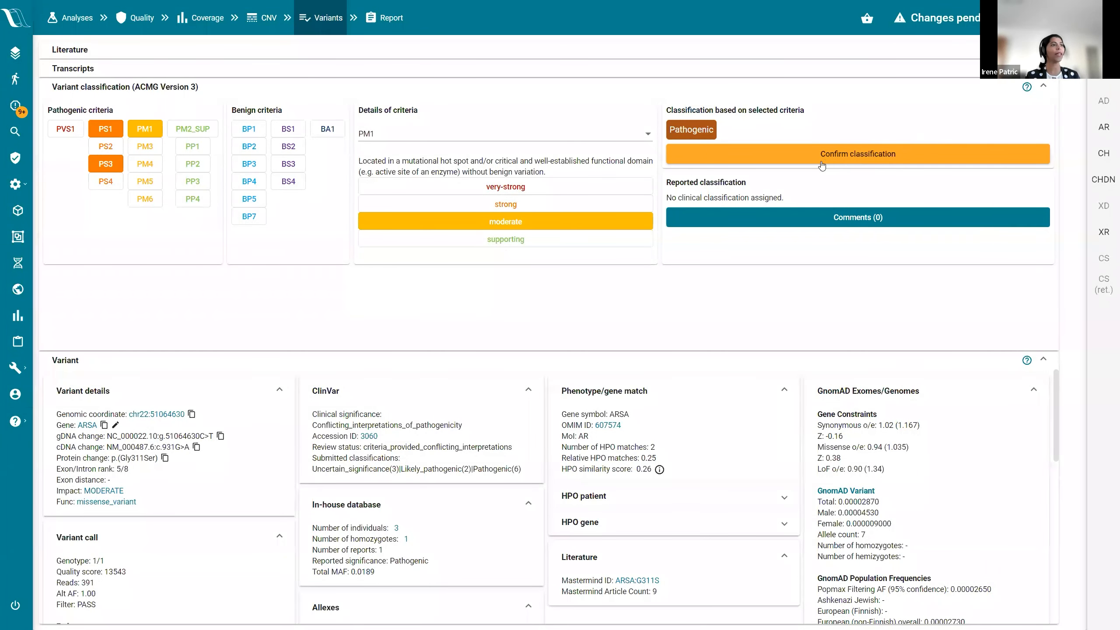
{"action": "left_click", "coordinate": [811, 217]}
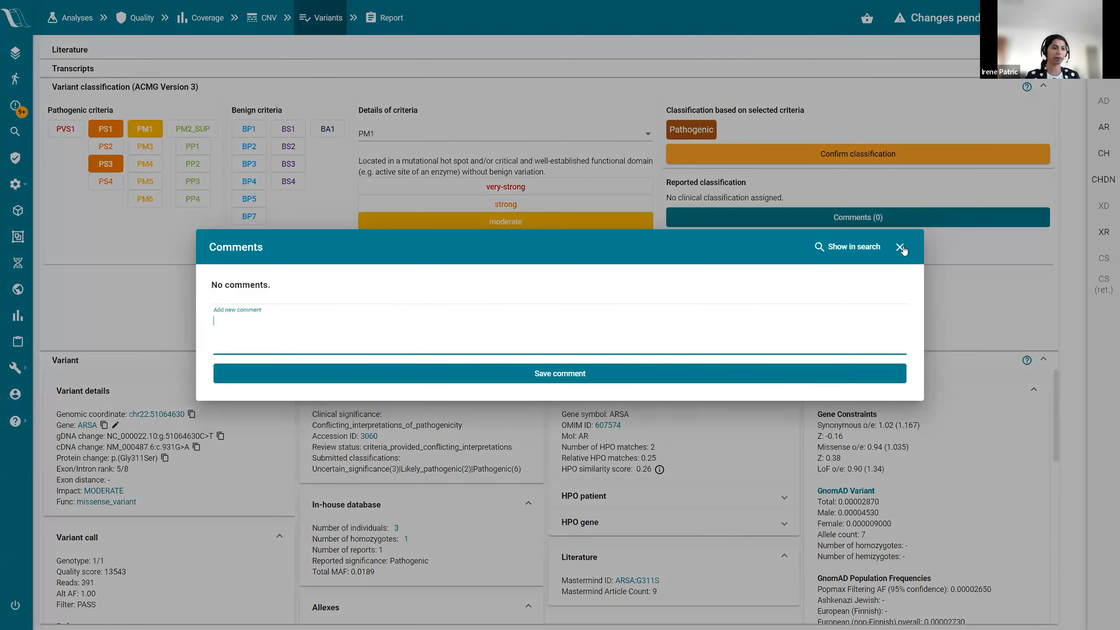
{"action": "left_click", "coordinate": [900, 247]}
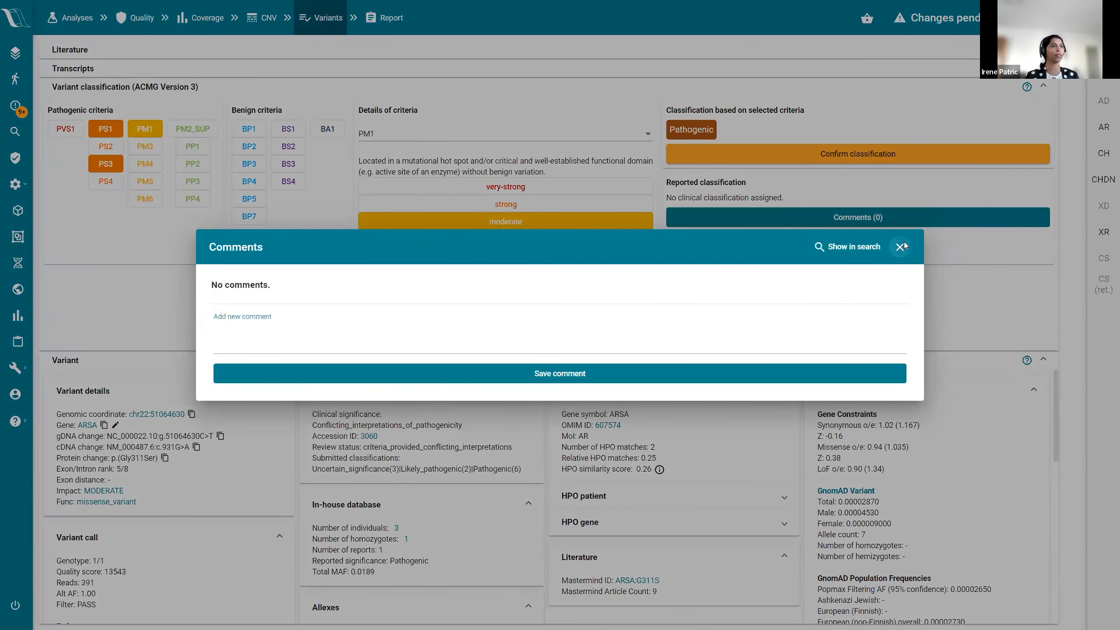
{"action": "left_click", "coordinate": [796, 159]}
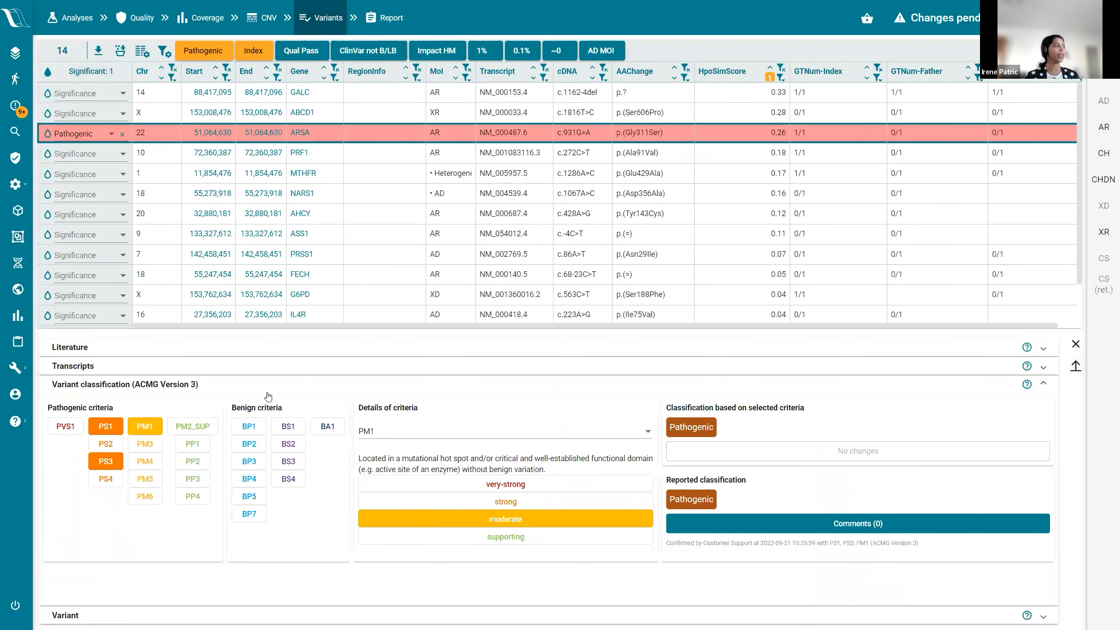
- Review the ARSA variant's transcripts and filter its literature list to entries whose Type equals Variant
{"action": "left_click", "coordinate": [296, 371]}
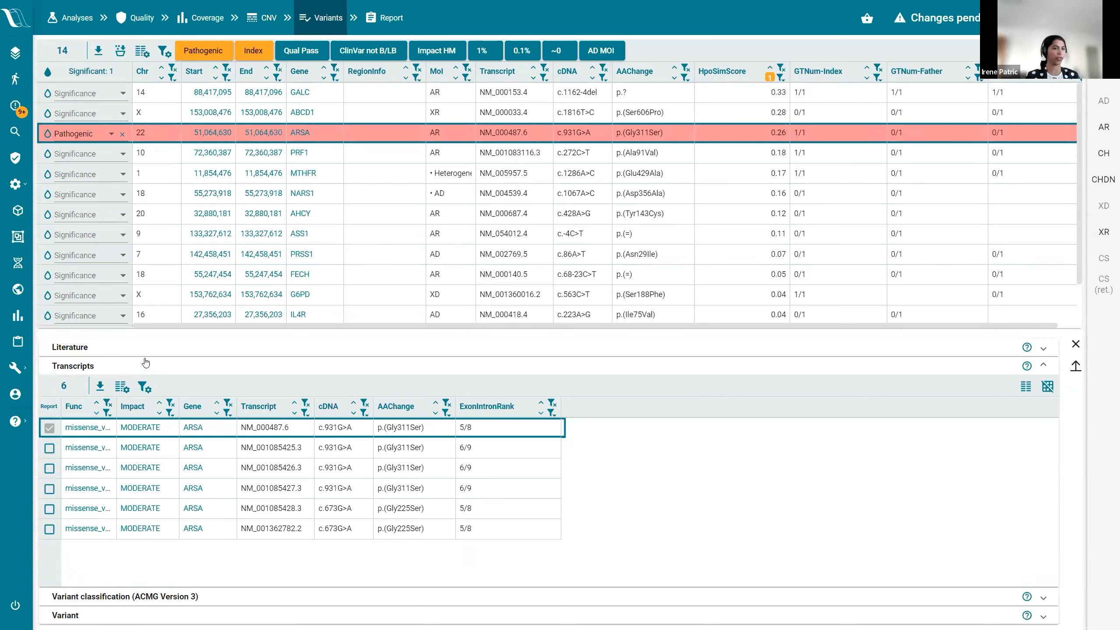
{"action": "left_click", "coordinate": [155, 349]}
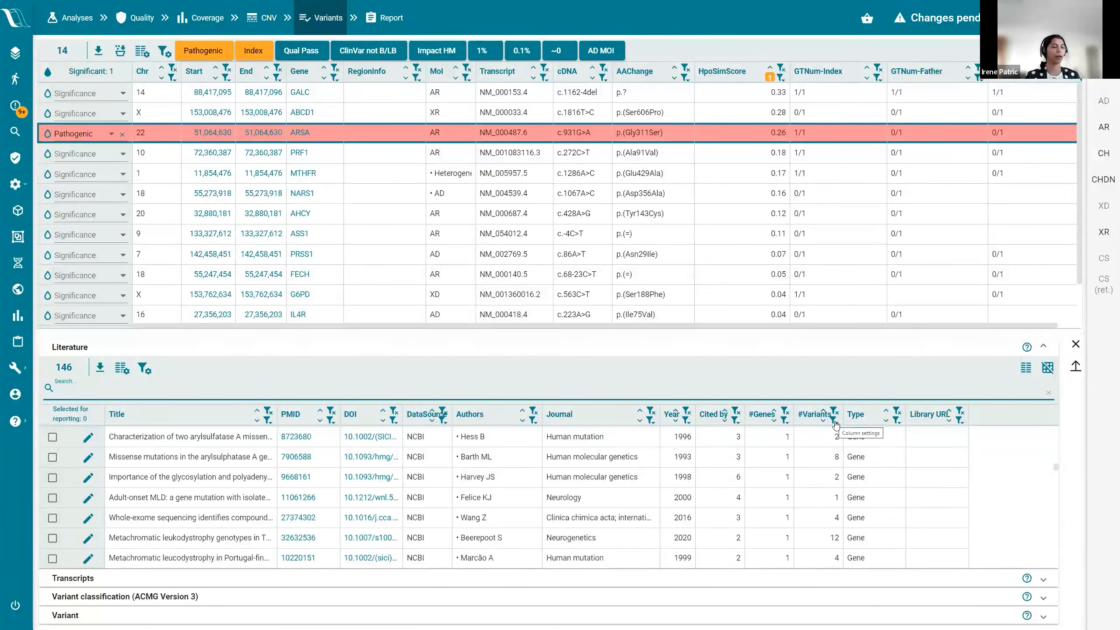
{"action": "left_click", "coordinate": [898, 420]}
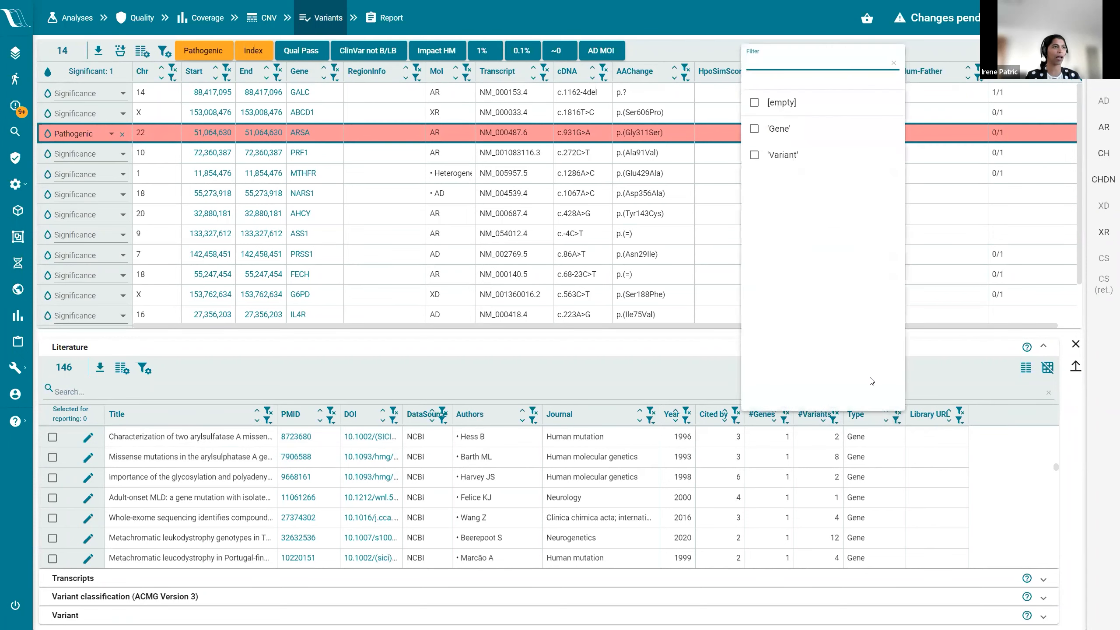
{"action": "left_click", "coordinate": [756, 161]}
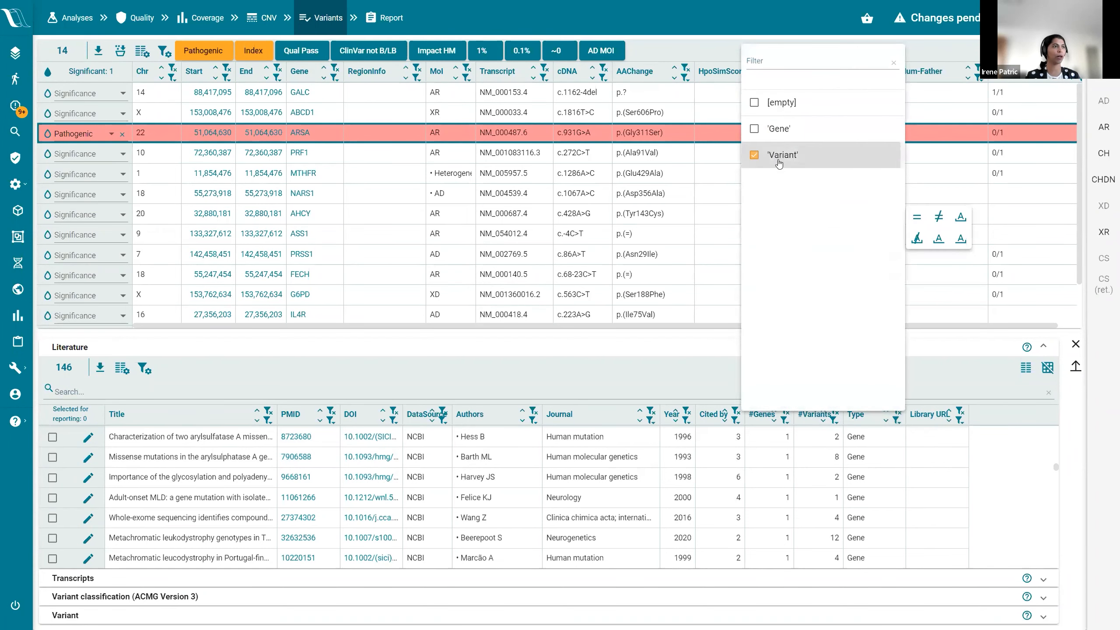
{"action": "left_click", "coordinate": [916, 219]}
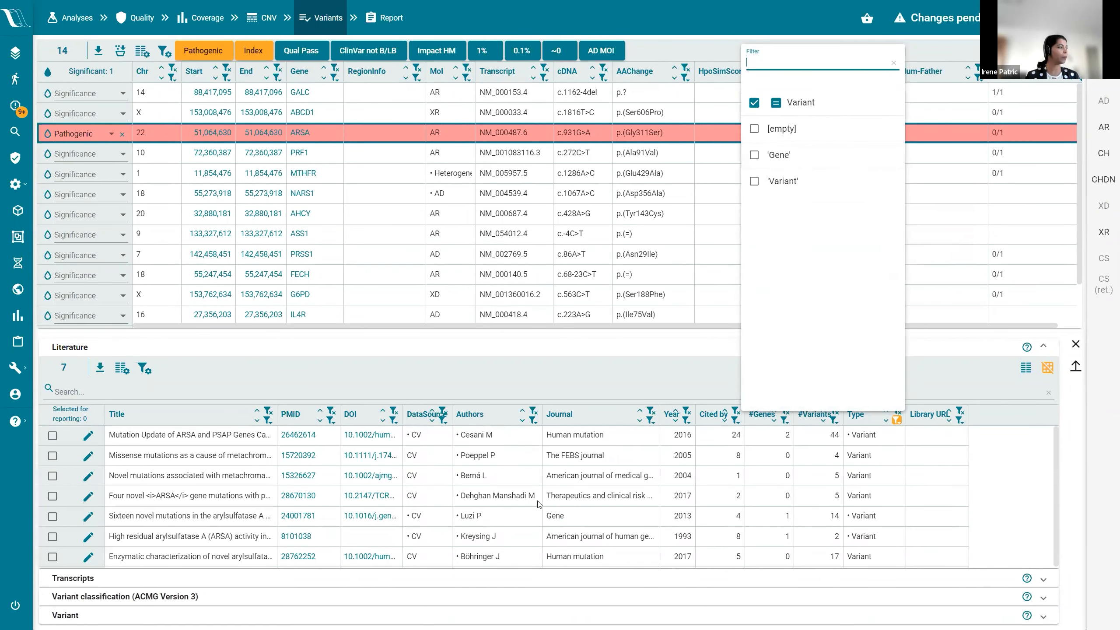
- Select the first three publications in the filtered literature list for reporting and close the variant details
{"action": "left_click", "coordinate": [52, 438]}
{"action": "left_click", "coordinate": [52, 436]}
{"action": "left_click", "coordinate": [52, 456]}
{"action": "left_click", "coordinate": [52, 477]}
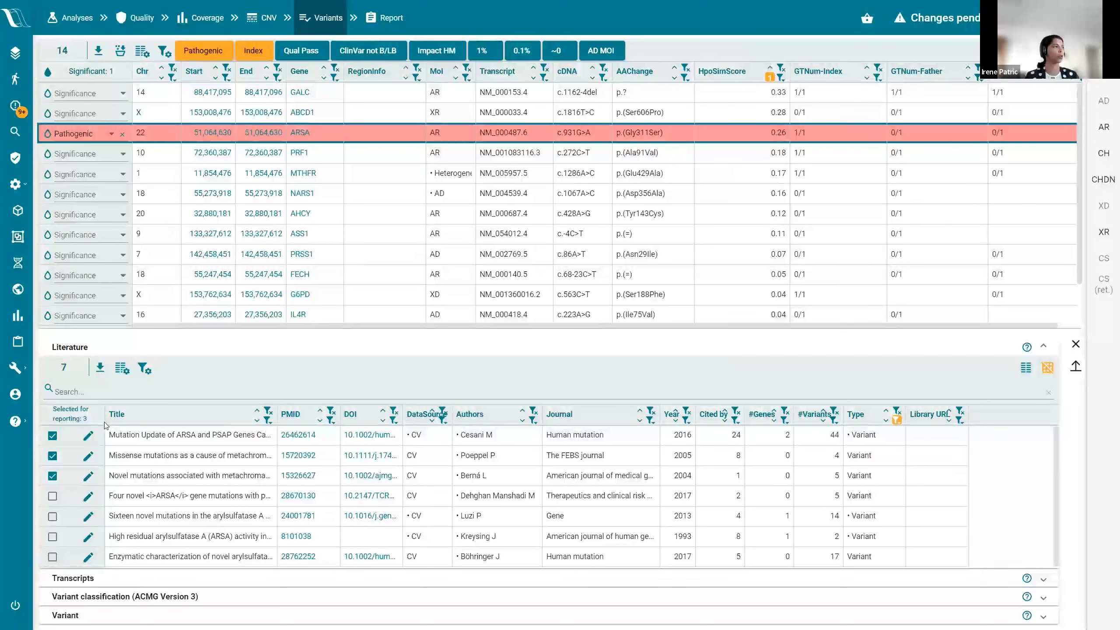
{"action": "left_click", "coordinate": [1042, 347]}
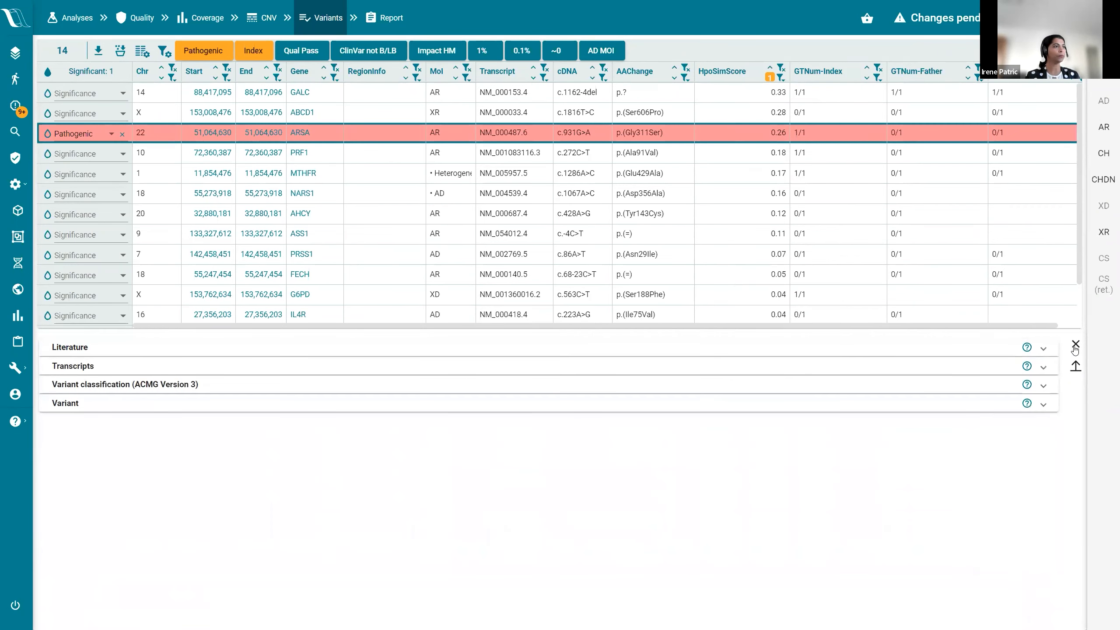
{"action": "left_click", "coordinate": [1075, 348]}
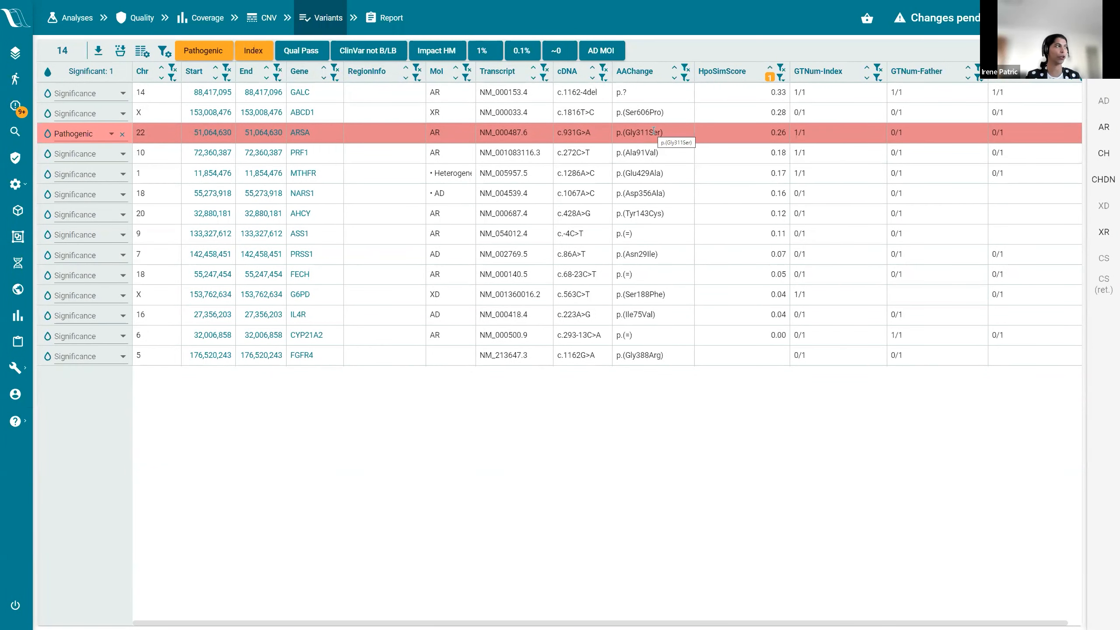
- Replace the Pathogenic and Index filters with the Qual Pass, ClinVar not B/LB, Impact HM and 1% filters
{"action": "left_click", "coordinate": [212, 54]}
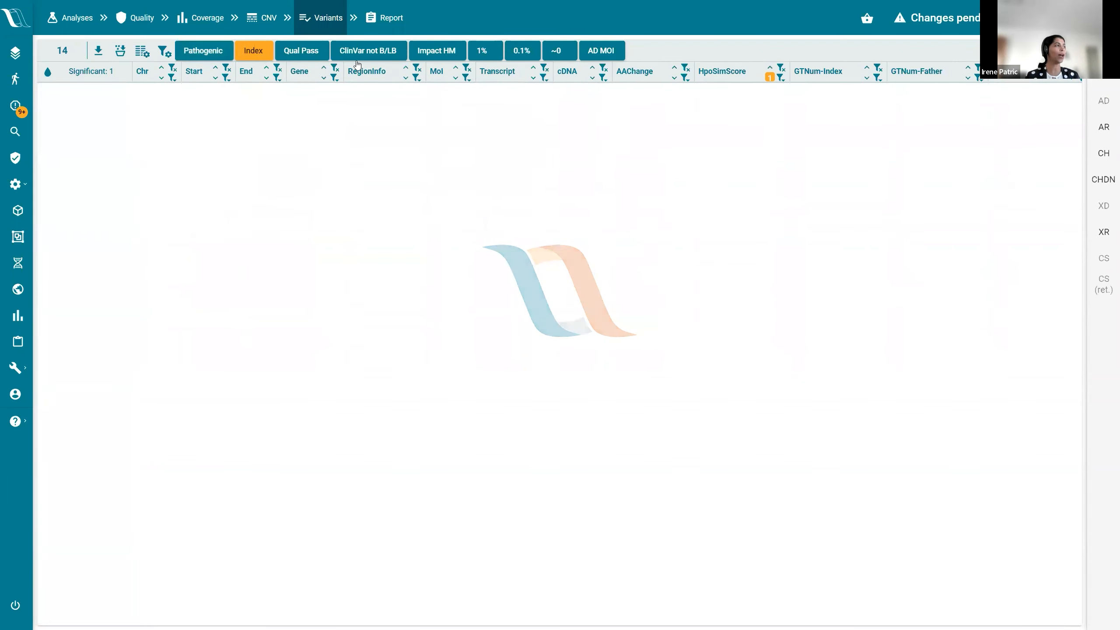
{"action": "left_click", "coordinate": [263, 52]}
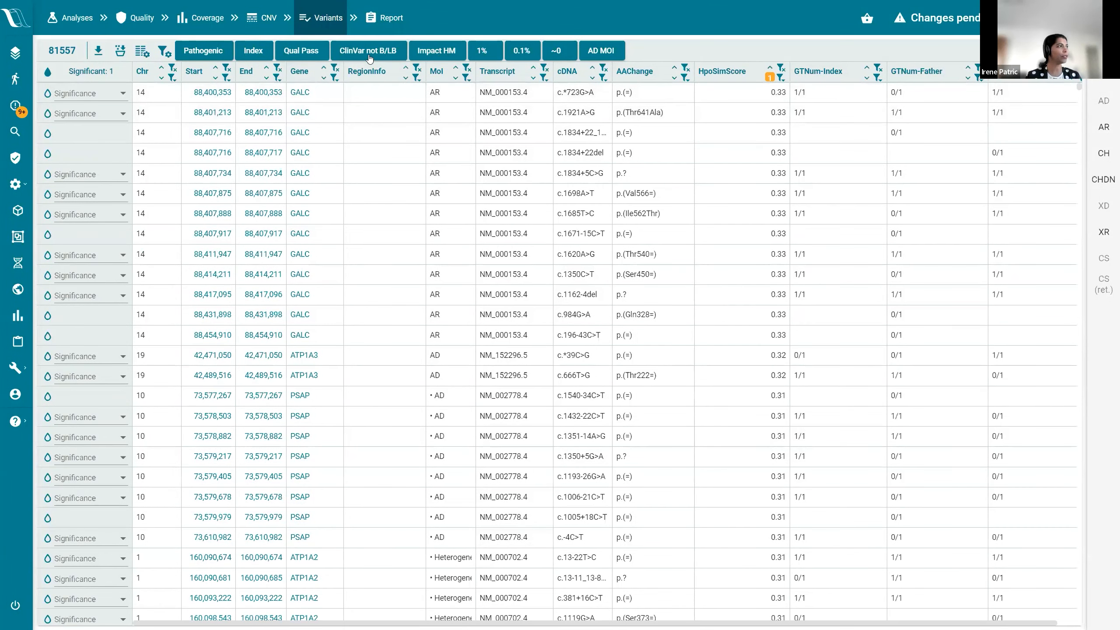
{"action": "left_click", "coordinate": [302, 57]}
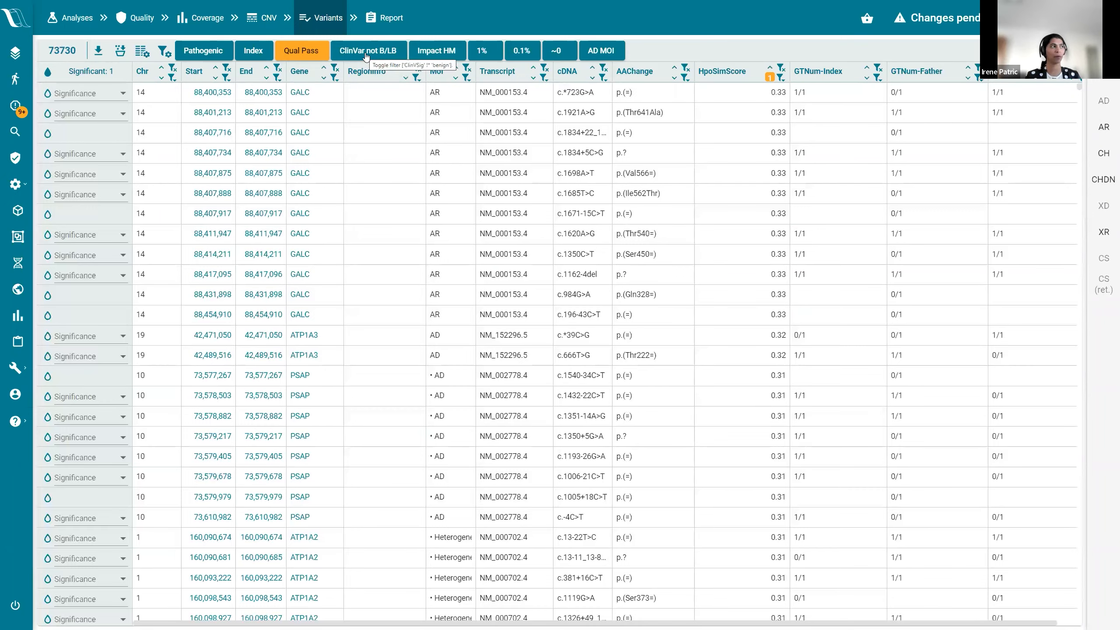
{"action": "left_click", "coordinate": [366, 55]}
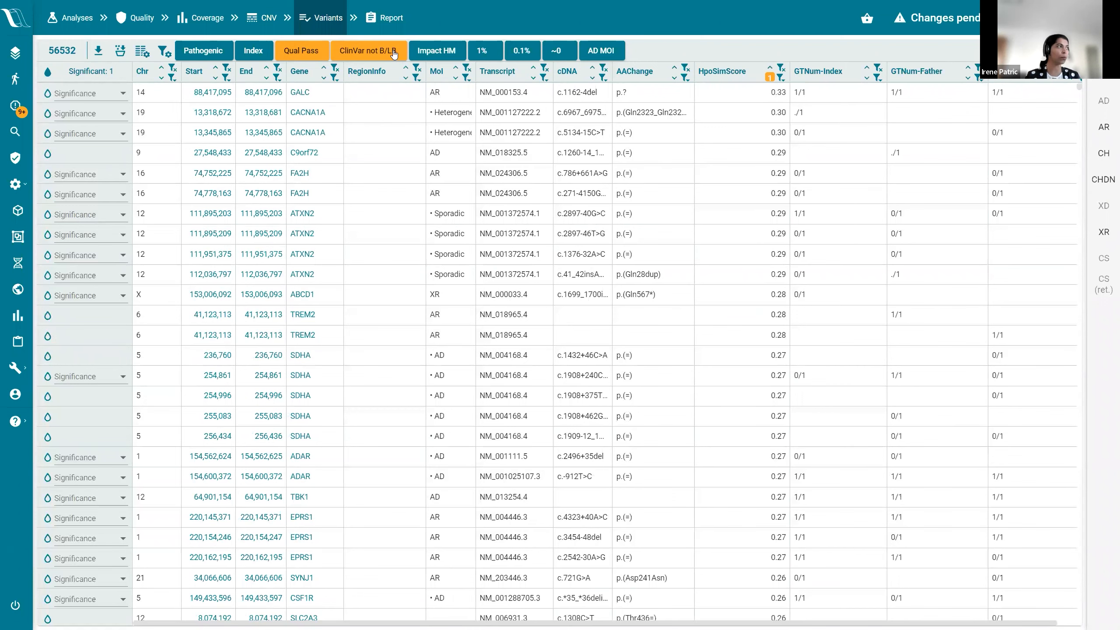
{"action": "left_click", "coordinate": [433, 53]}
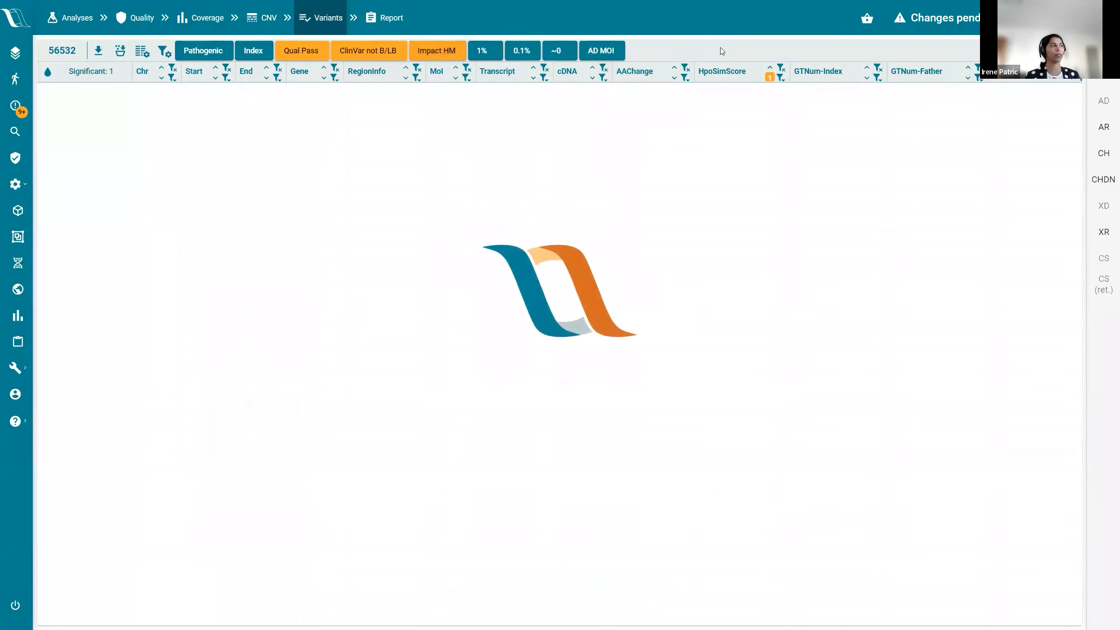
{"action": "left_click", "coordinate": [486, 52]}
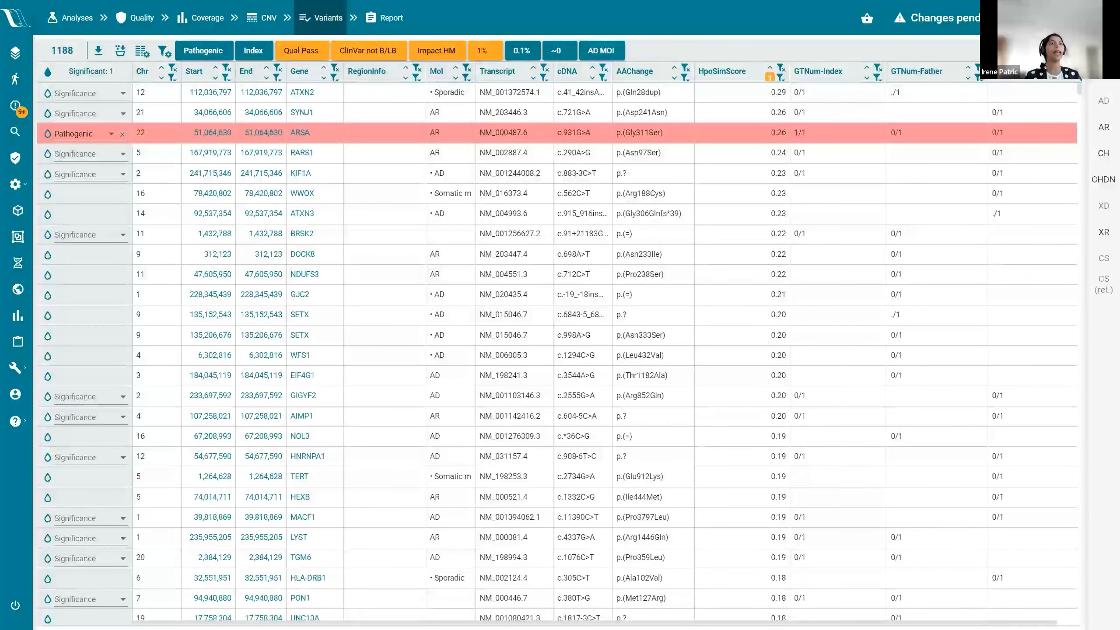
- Apply the de novo inheritance filter to the filtered trio variants
{"action": "mouse_move", "coordinate": [1104, 74]}
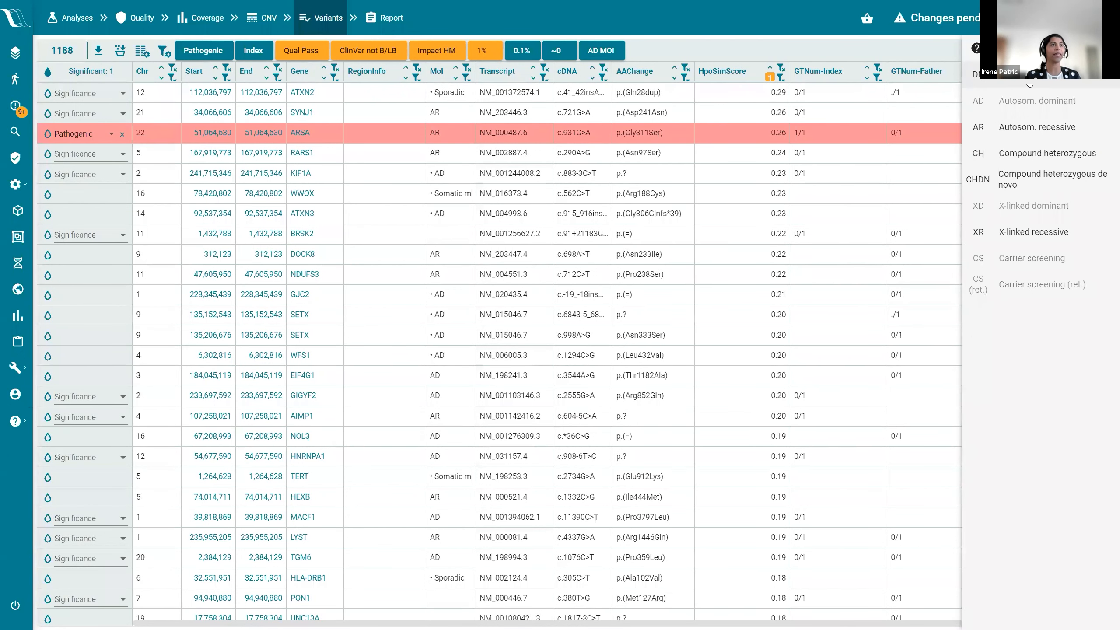
{"action": "left_click", "coordinate": [1060, 85]}
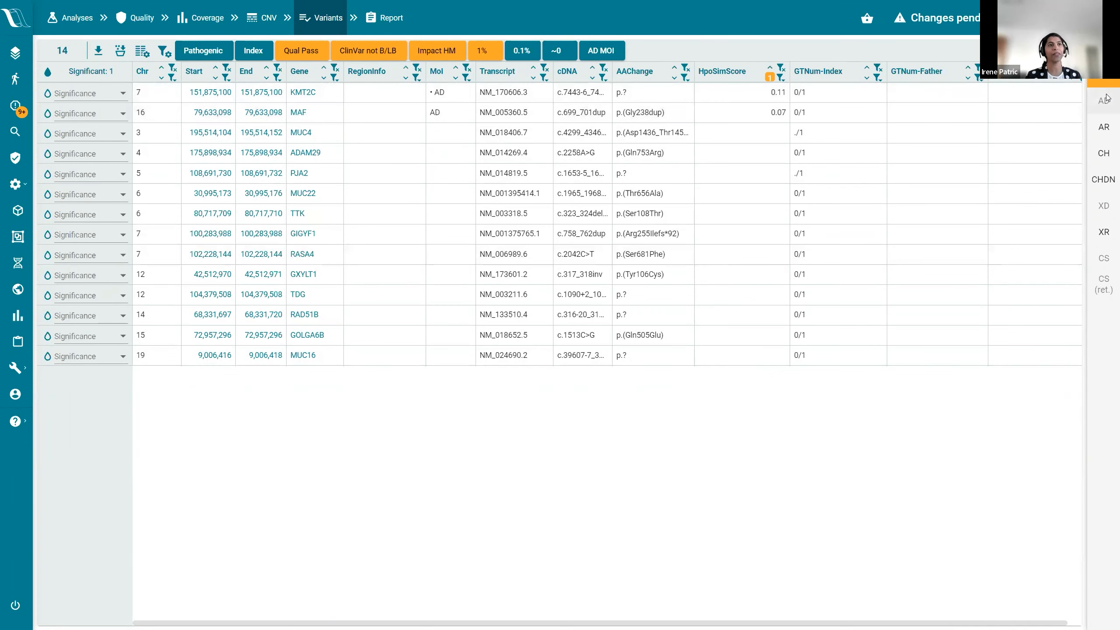
- Switch the trio variants to the autosomal recessive inheritance filter
{"action": "left_click", "coordinate": [1102, 129]}
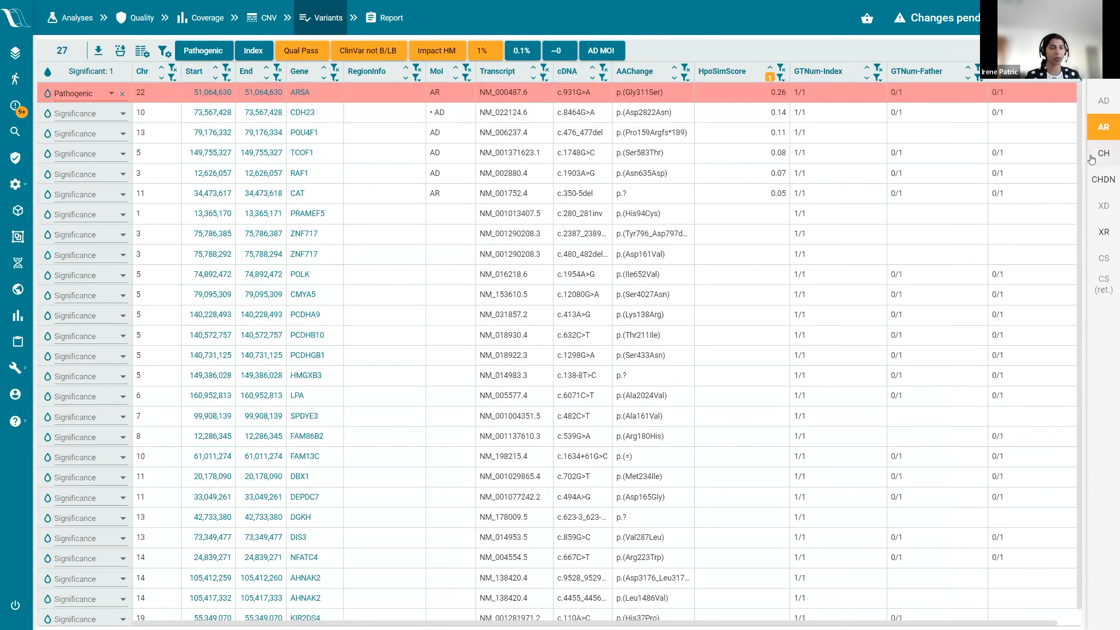
{"action": "mouse_move", "coordinate": [1093, 157]}
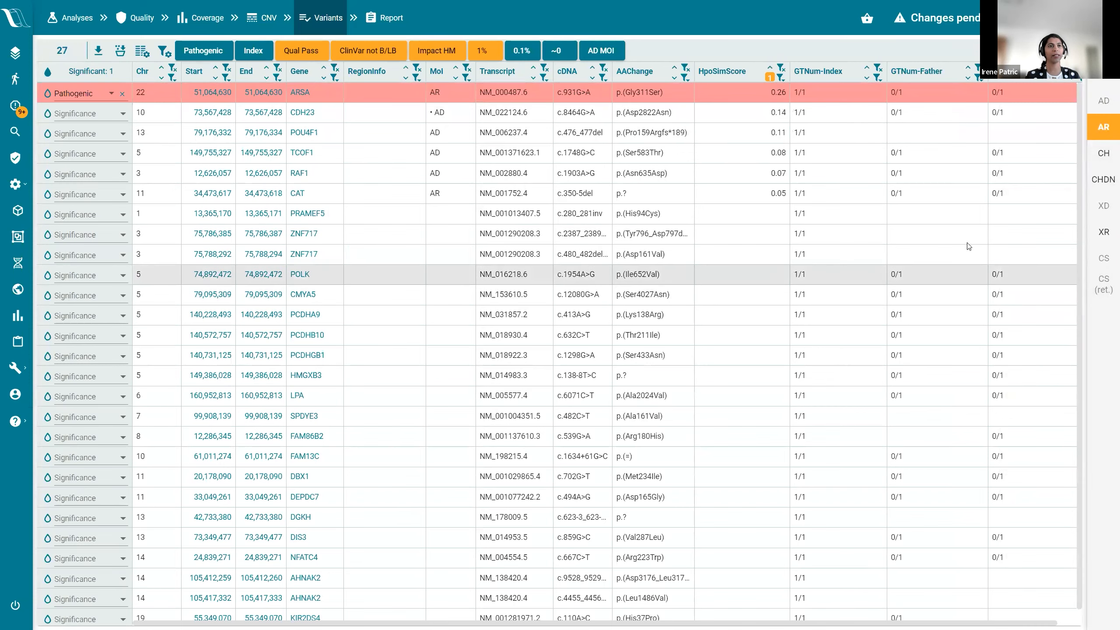
{"action": "mouse_move", "coordinate": [1099, 104]}
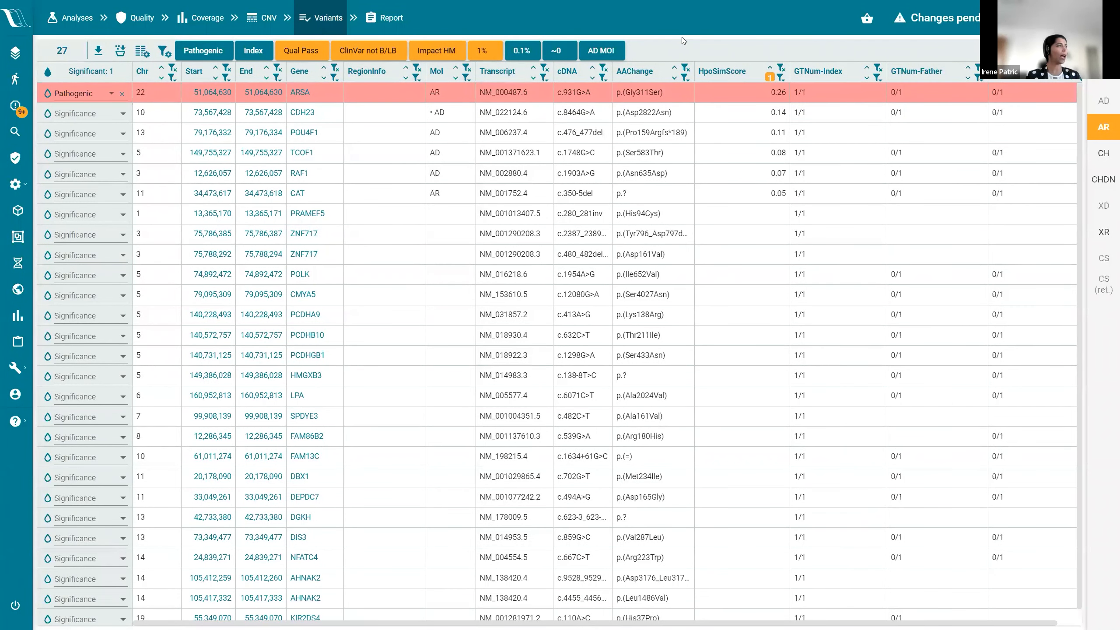
- Check the ARSA variant's category, mode of inheritance and genotype options in the report, and set the report status to Solved
{"action": "left_click", "coordinate": [384, 29]}
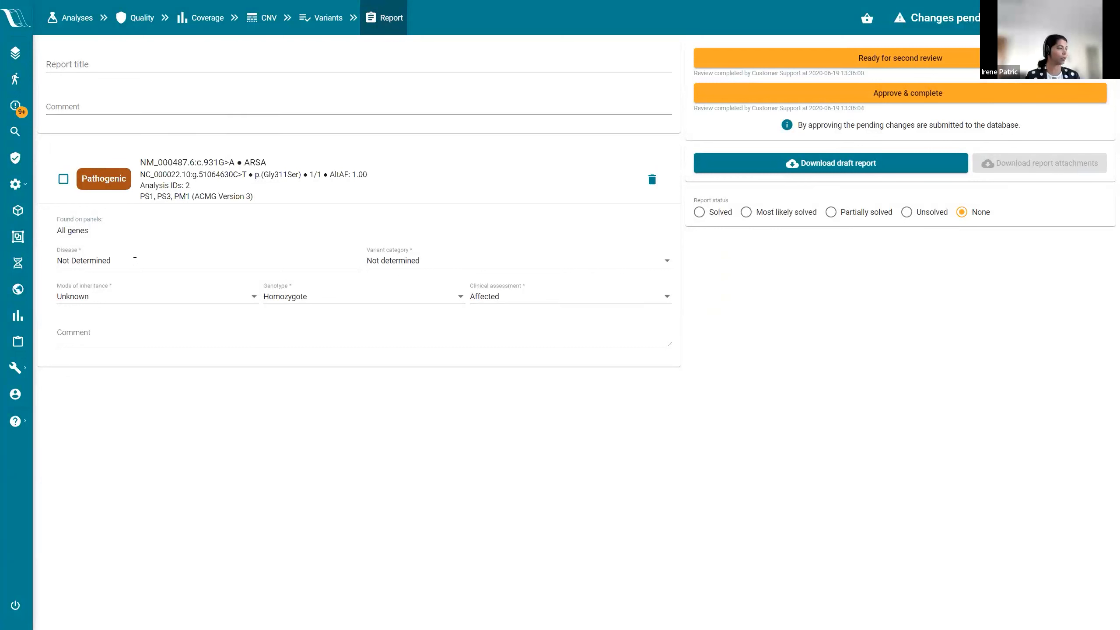
{"action": "left_click", "coordinate": [433, 260]}
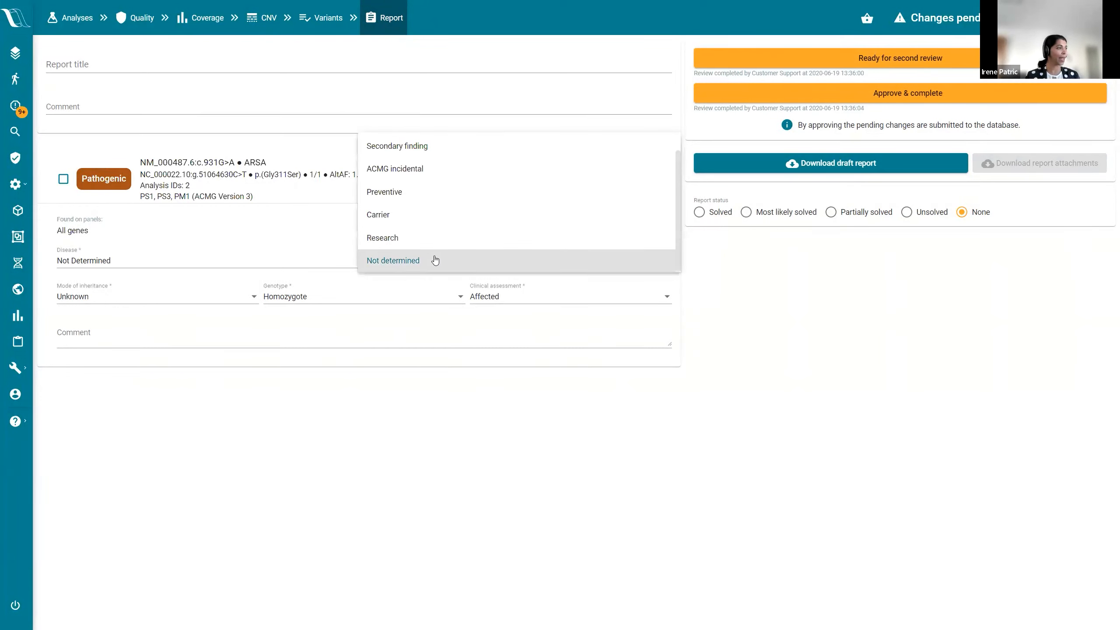
{"action": "left_click", "coordinate": [237, 302]}
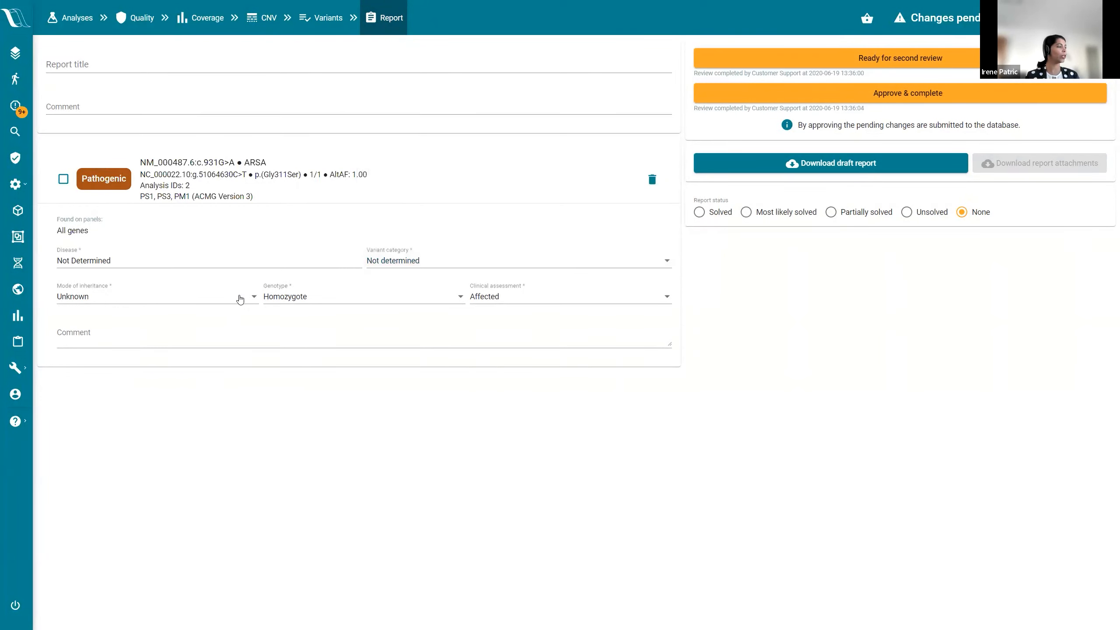
{"action": "left_click", "coordinate": [240, 298]}
{"action": "left_click", "coordinate": [282, 299]}
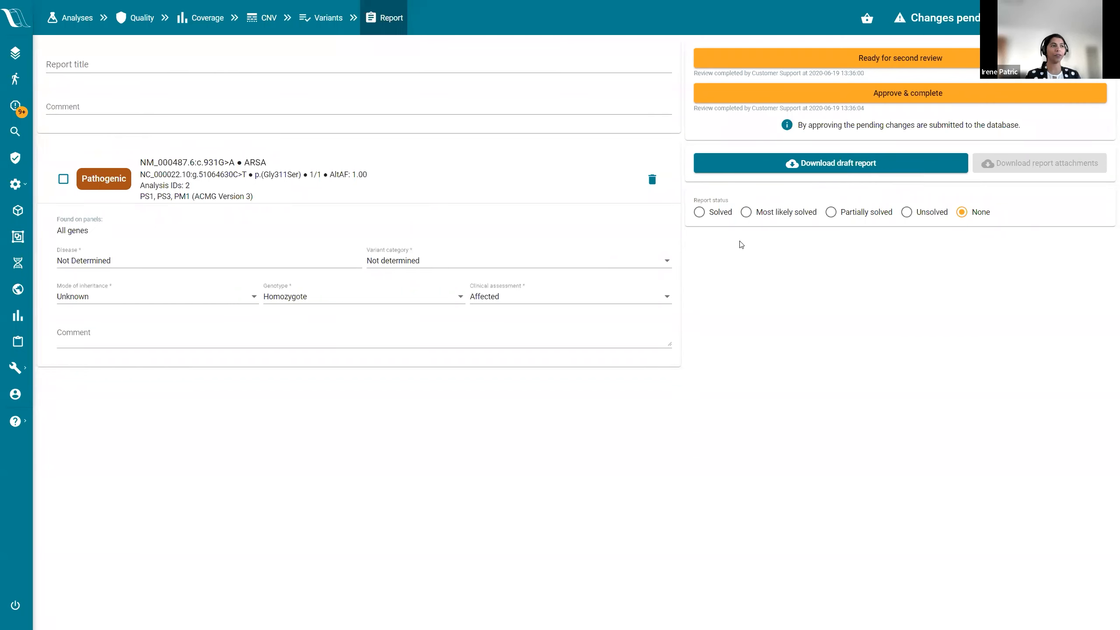
{"action": "left_click", "coordinate": [699, 214]}
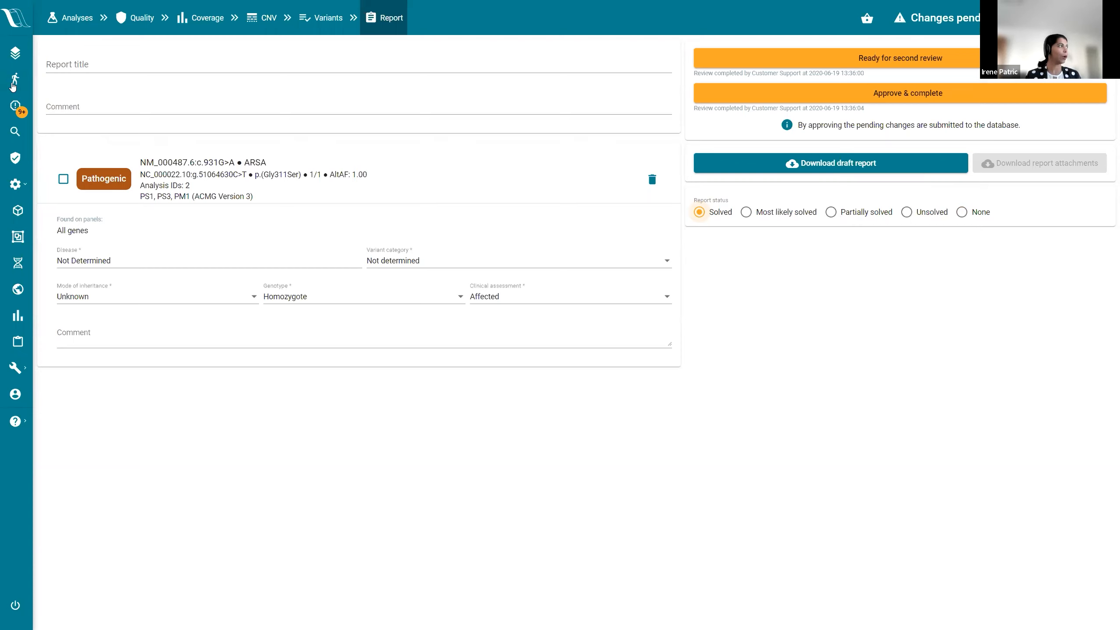
- Open the case of SAMPLE-42-1 from the persons list
{"action": "left_click", "coordinate": [38, 84]}
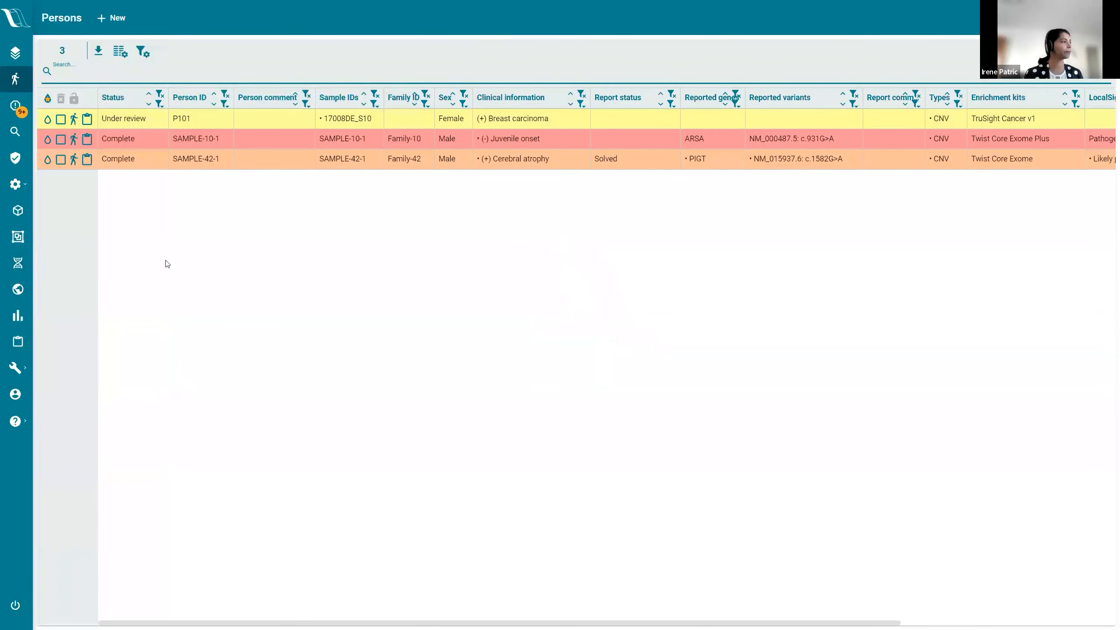
{"action": "left_click", "coordinate": [87, 159]}
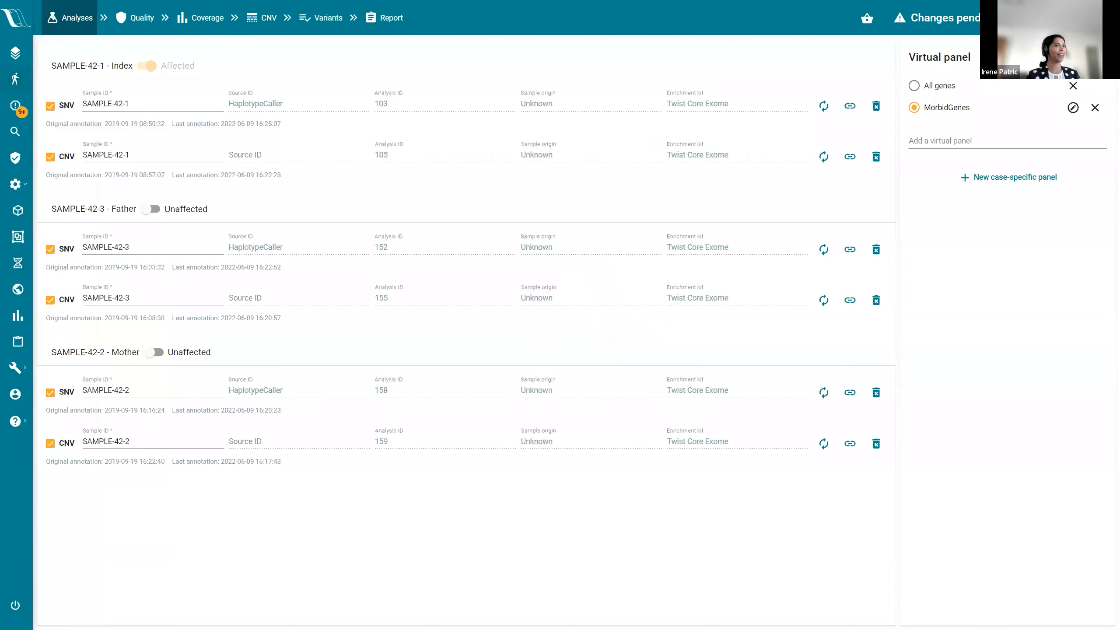
{"action": "mouse_move", "coordinate": [922, 39]}
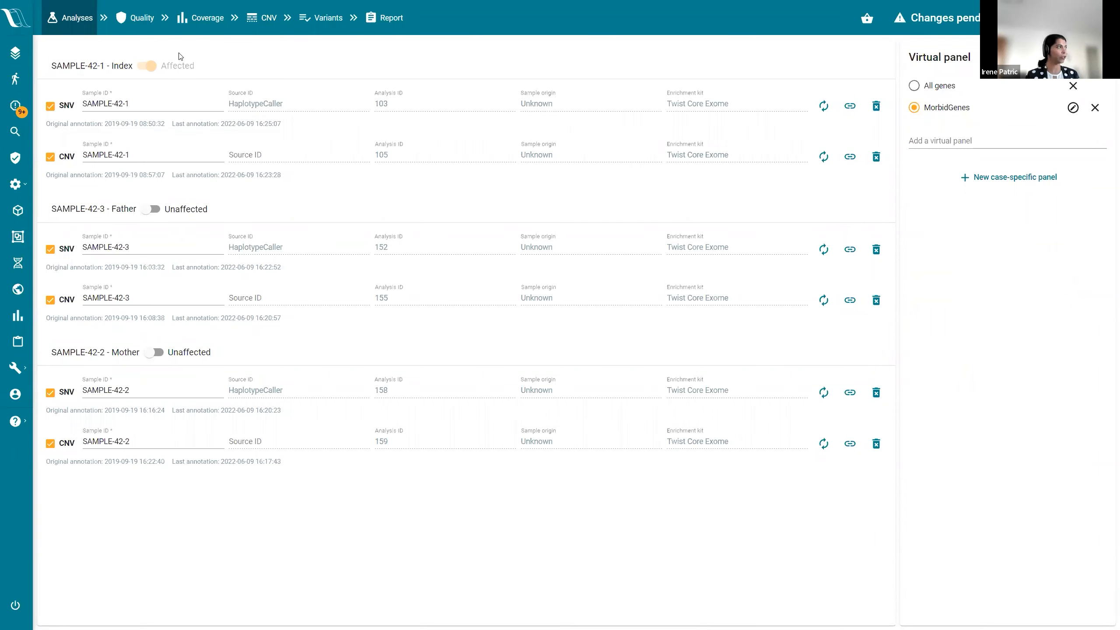
- Show SAMPLE-42-1's variants and apply the Pathogenic and Index filters
{"action": "left_click", "coordinate": [319, 27]}
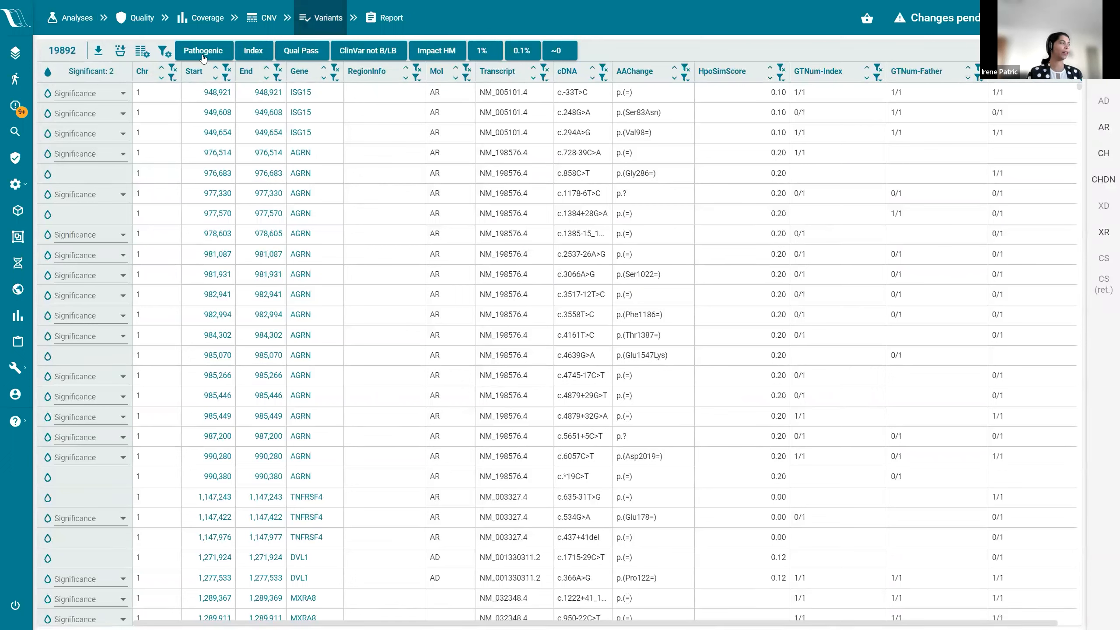
{"action": "left_click_drag", "start_coordinate": [50, 51], "coordinate": [62, 51]}
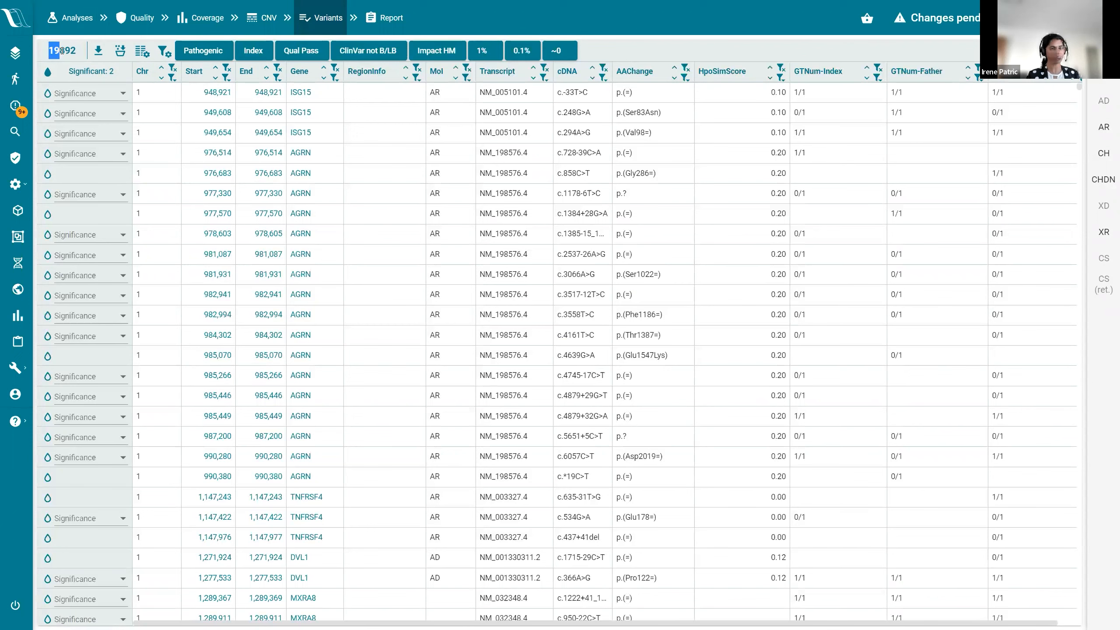
{"action": "left_click", "coordinate": [62, 51]}
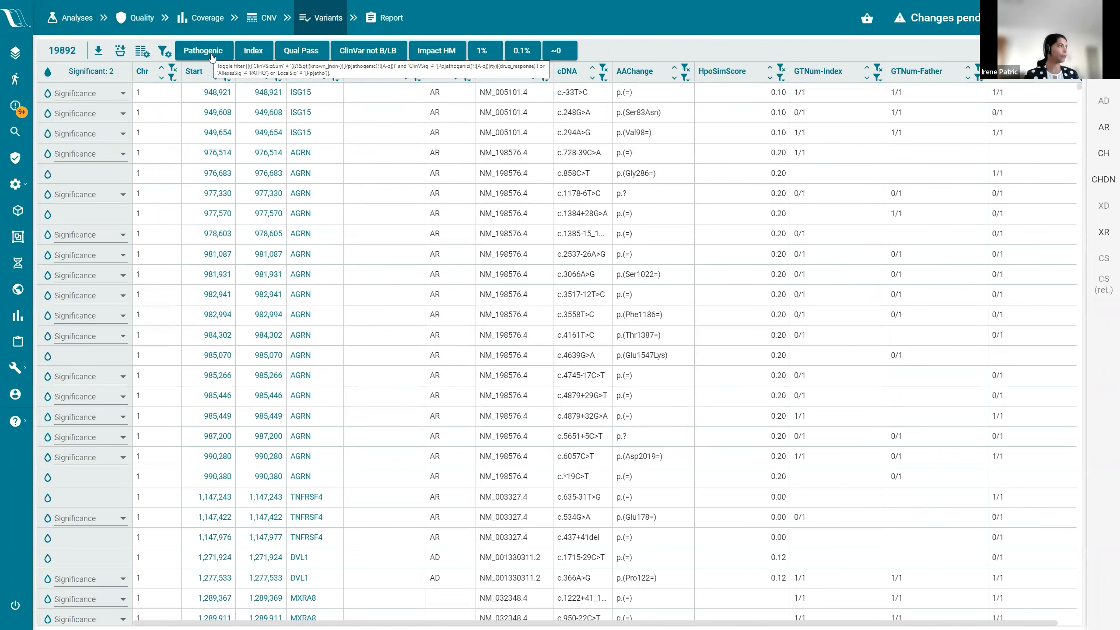
{"action": "left_click", "coordinate": [213, 53]}
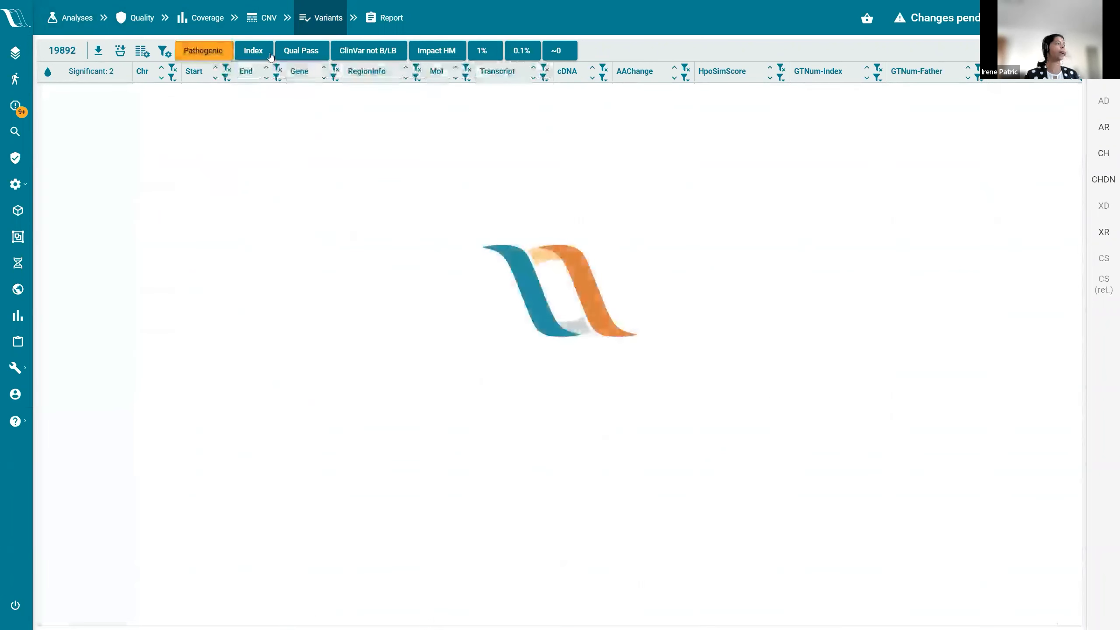
{"action": "left_click", "coordinate": [259, 57]}
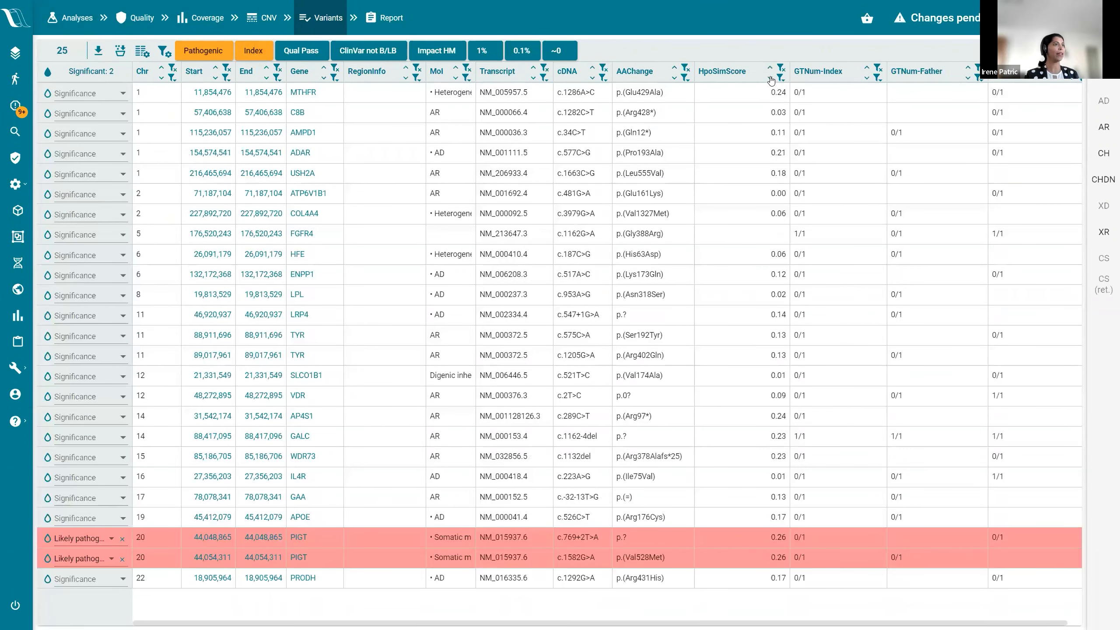
- Sort the filtered variants by HpoSimScore from highest to lowest and add the filtered list to the basket
{"action": "left_click", "coordinate": [770, 80]}
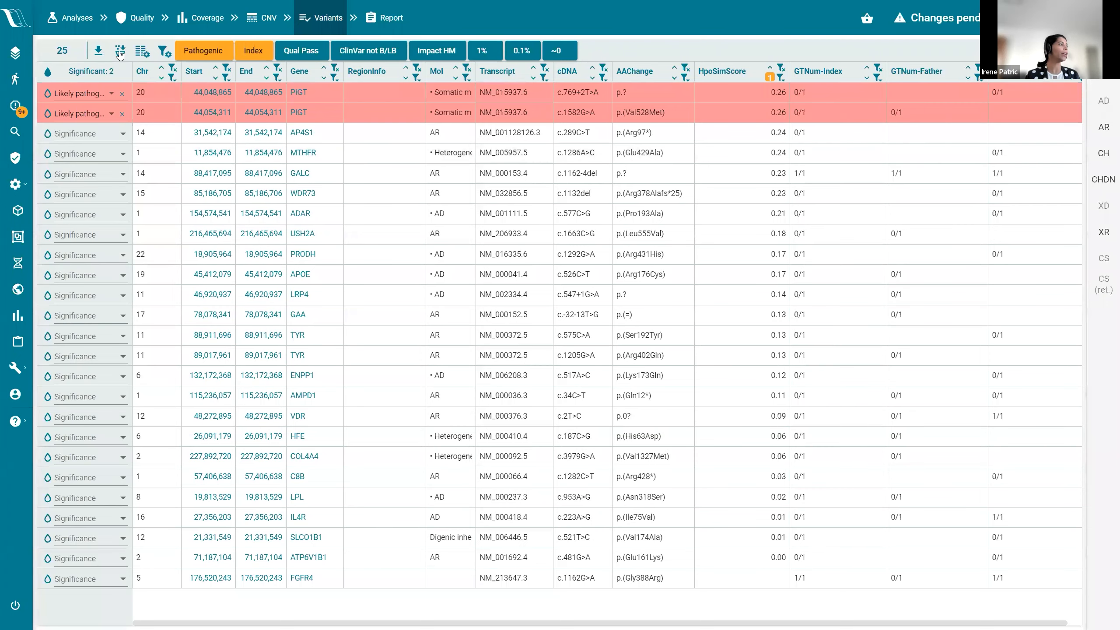
{"action": "left_click", "coordinate": [120, 51]}
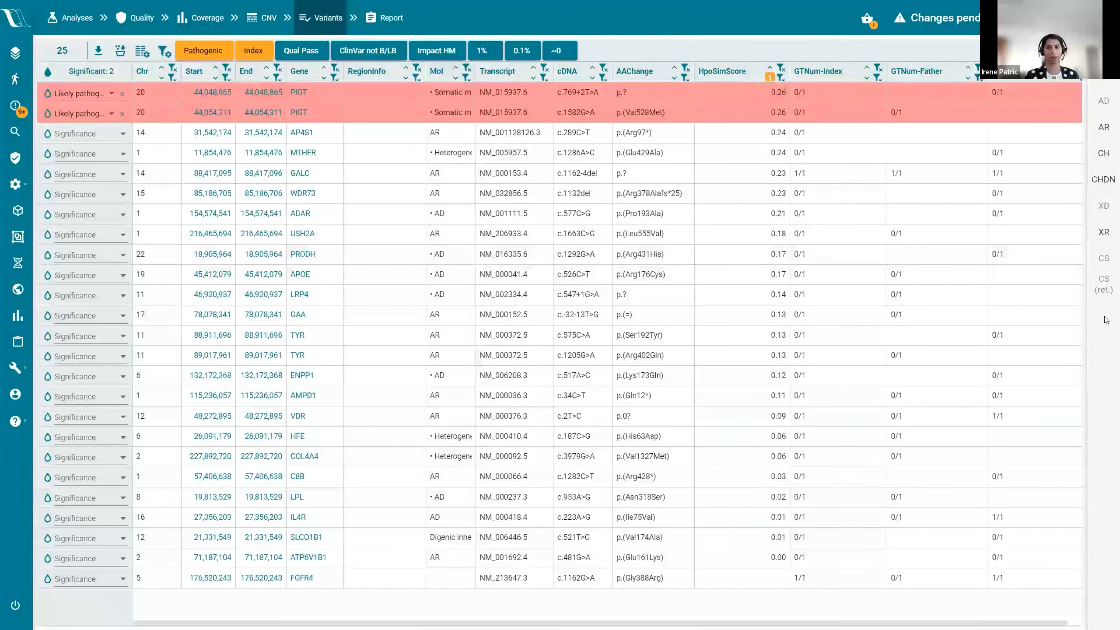
{"action": "mouse_move", "coordinate": [1106, 320]}
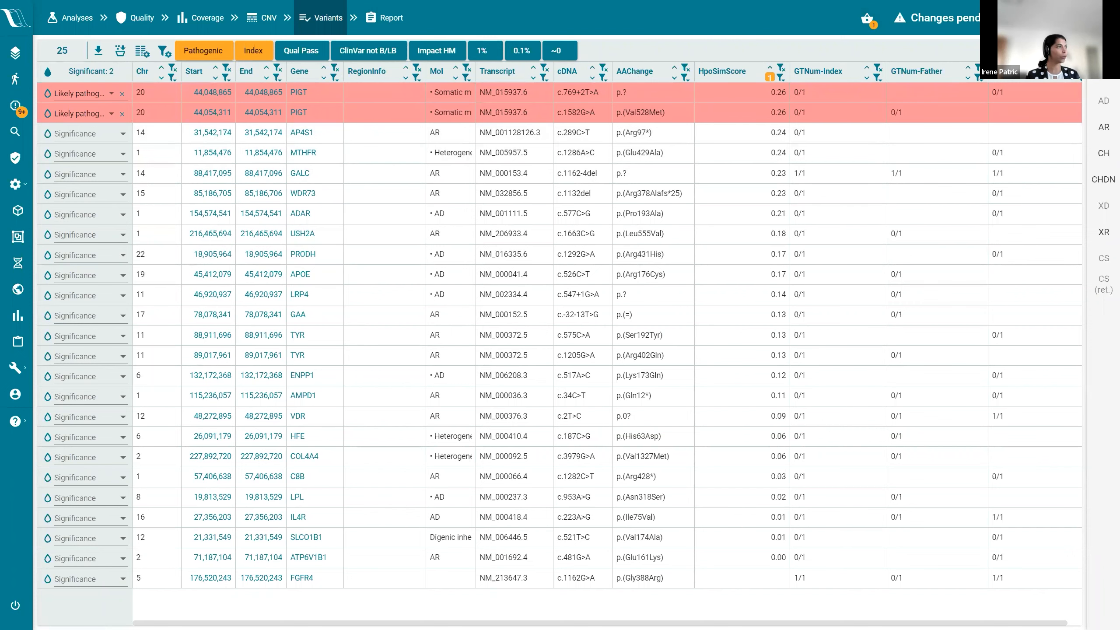
- Replace the Pathogenic and Index filters with Qual Pass, ClinVar not B/LB, Impact HM and 1%, and sort by HpoSimScore
{"action": "left_click", "coordinate": [203, 50]}
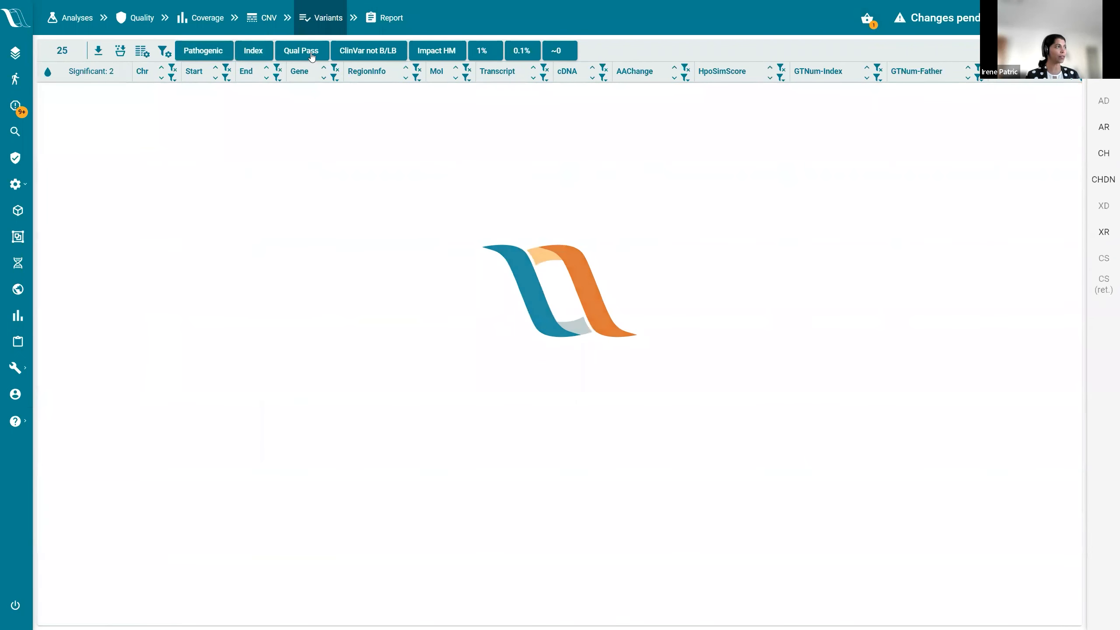
{"action": "left_click", "coordinate": [311, 52]}
{"action": "left_click", "coordinate": [367, 52]}
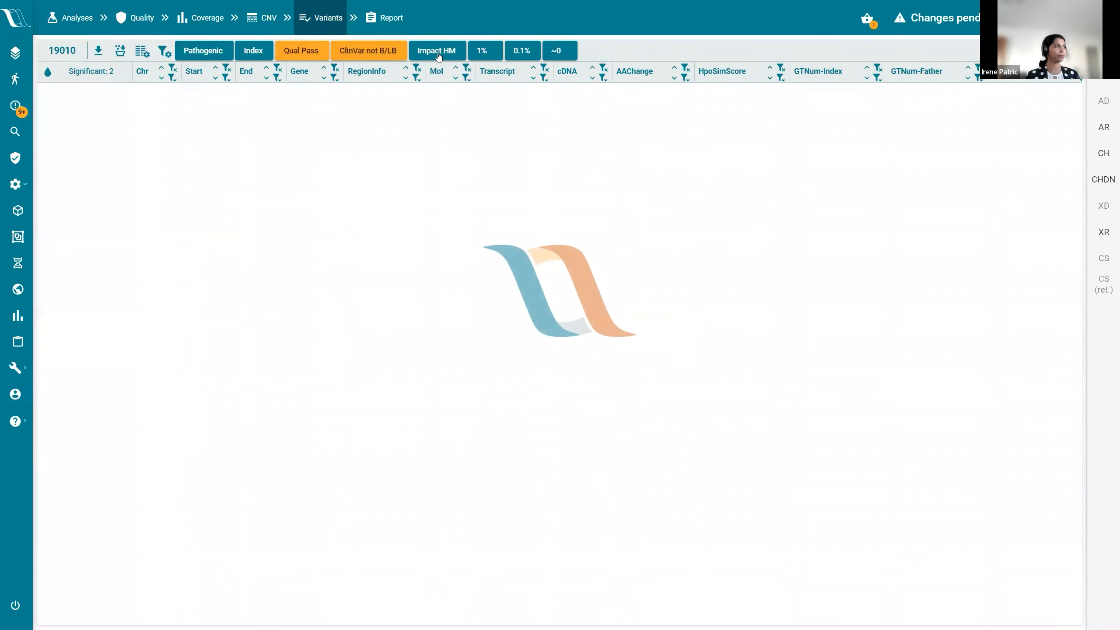
{"action": "left_click", "coordinate": [437, 52]}
{"action": "left_click", "coordinate": [483, 51]}
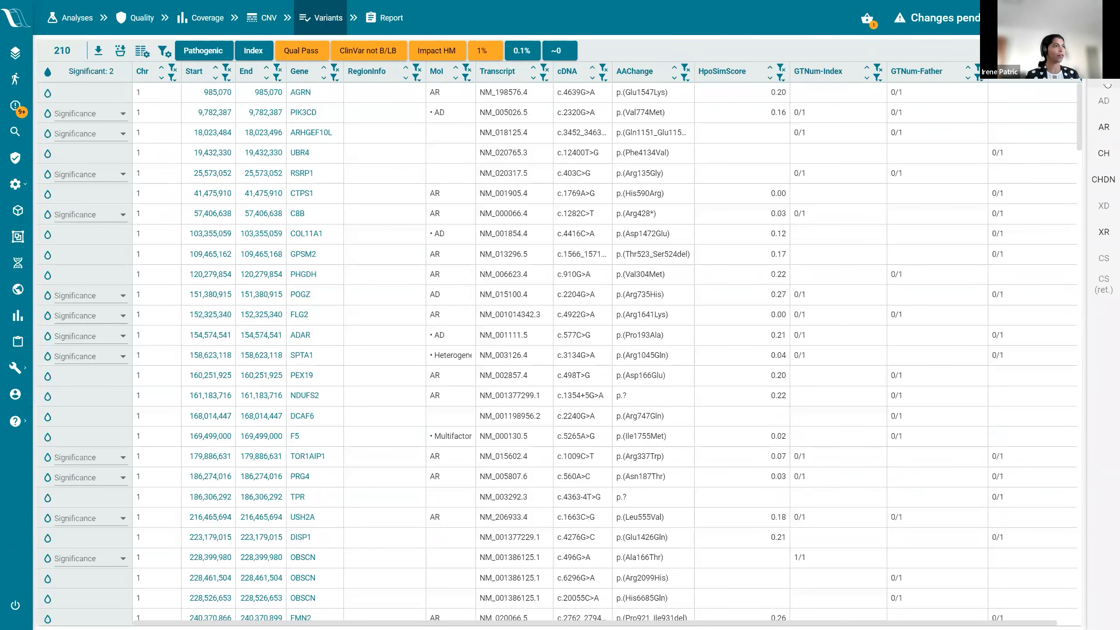
{"action": "left_click", "coordinate": [770, 76]}
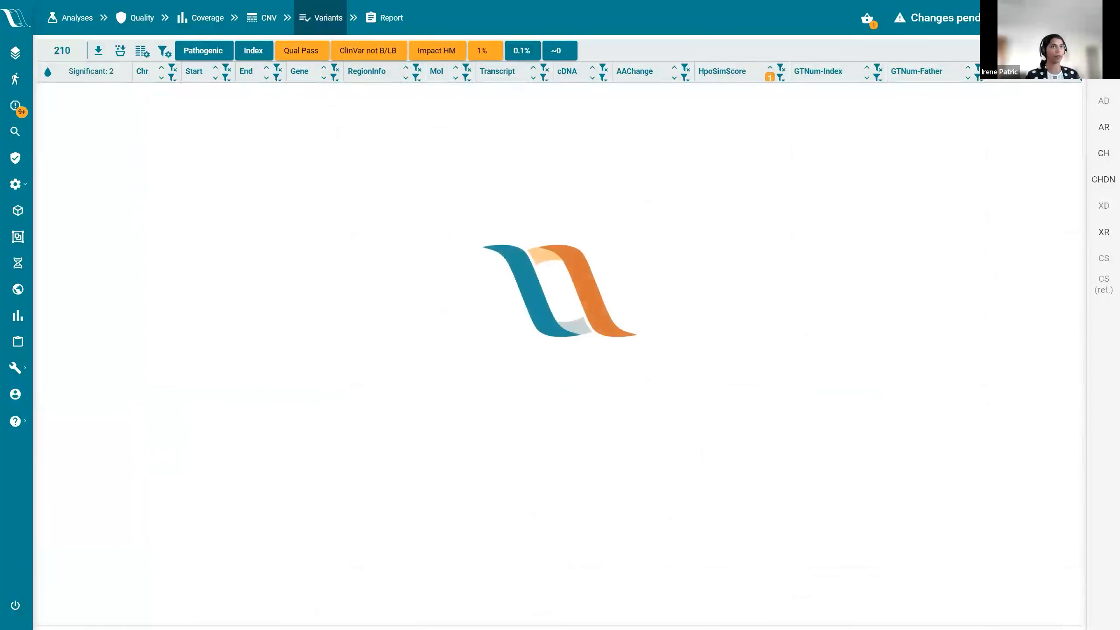
- Screen the variants with the autosomal recessive filter and switch to the compound heterozygous filter
{"action": "left_click", "coordinate": [1107, 128]}
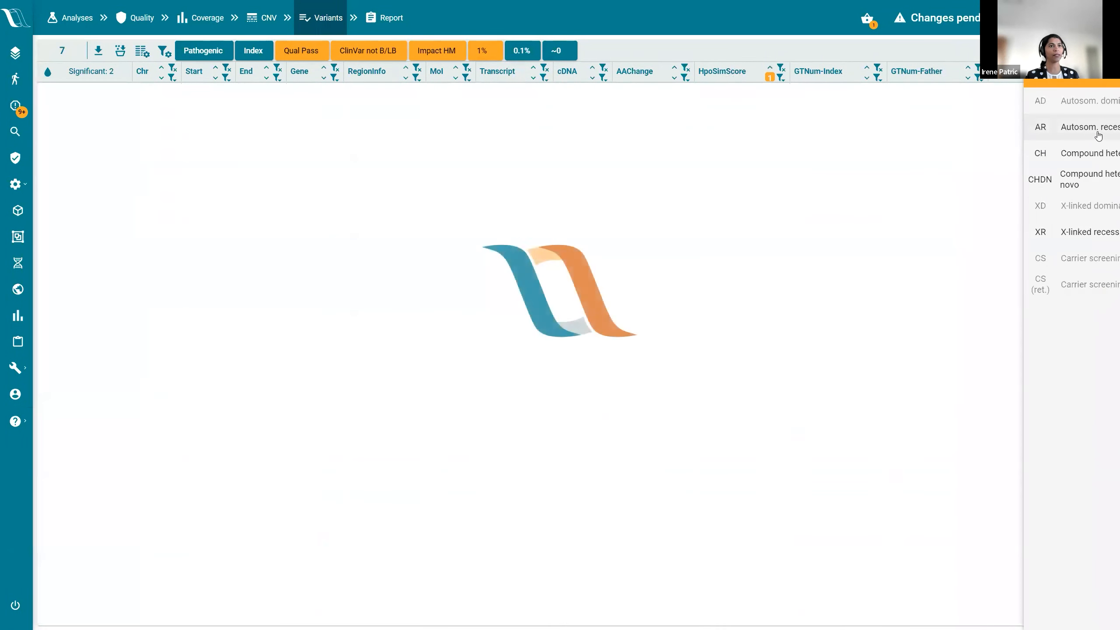
{"action": "left_click", "coordinate": [1069, 133]}
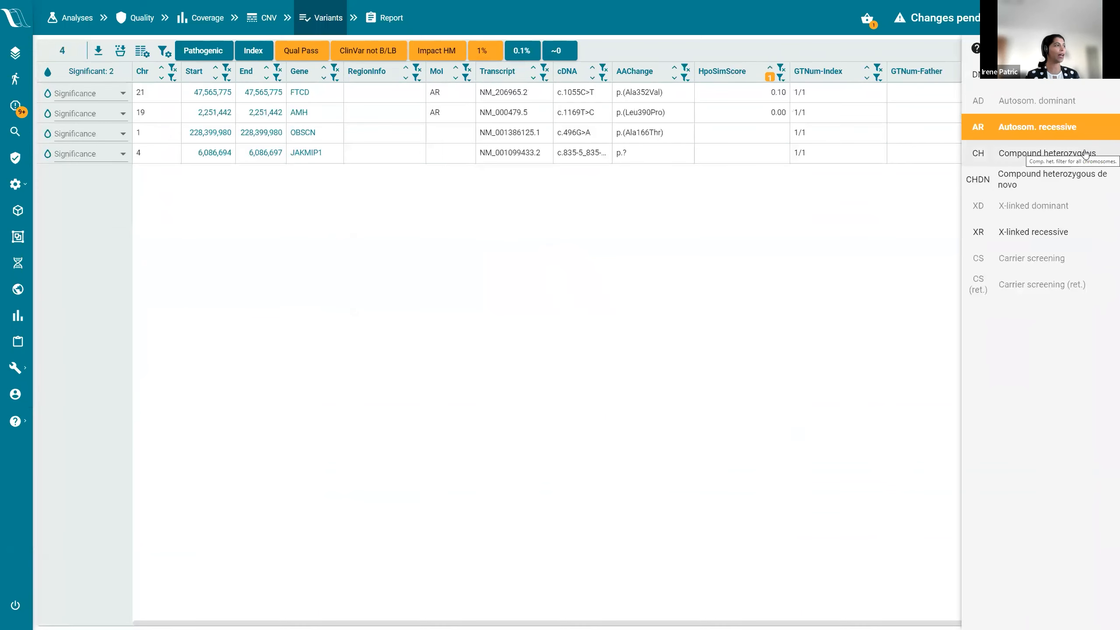
{"action": "left_click", "coordinate": [1085, 153]}
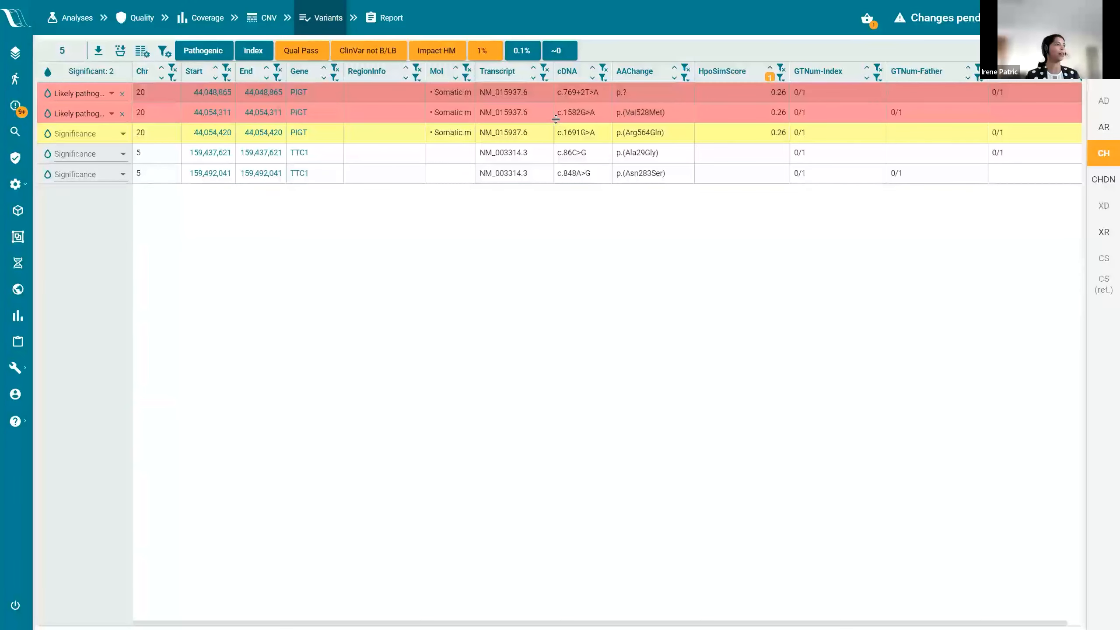
- Filter the MoI column to compound heterozygous variants whose mode of inheritance contains AR
{"action": "left_click", "coordinate": [466, 78]}
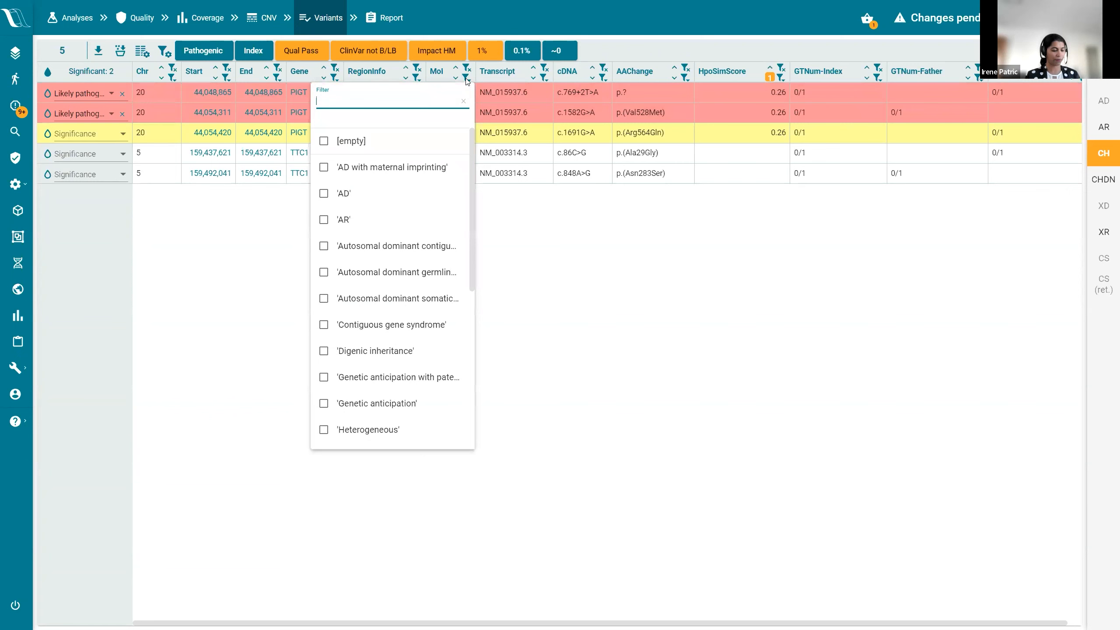
{"action": "type", "text": "AR"}
{"action": "left_click", "coordinate": [366, 142]}
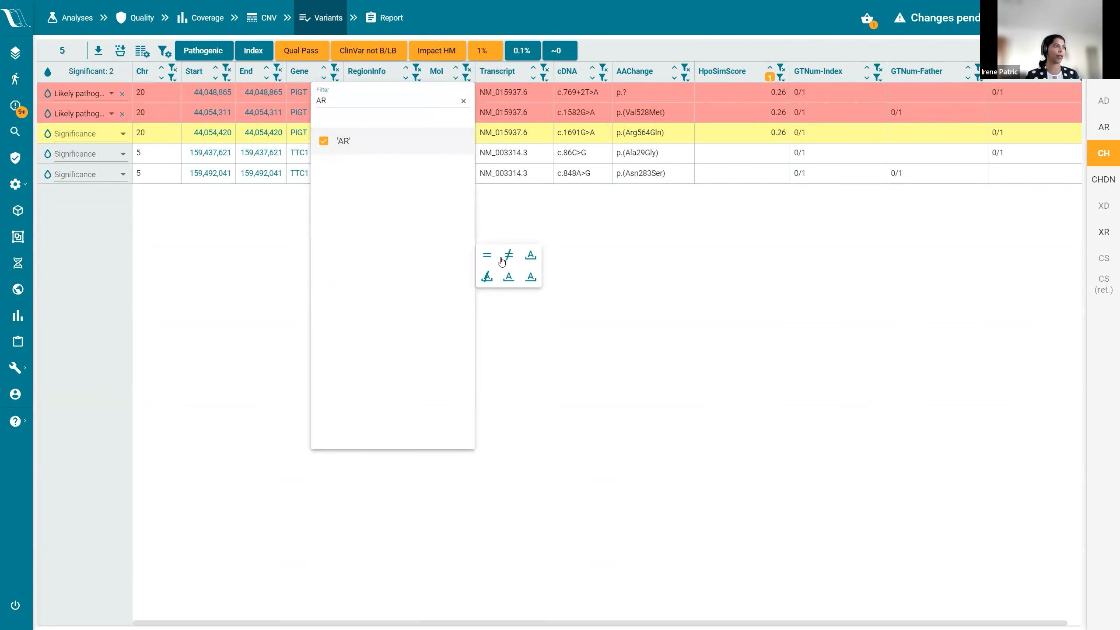
{"action": "left_click", "coordinate": [530, 255]}
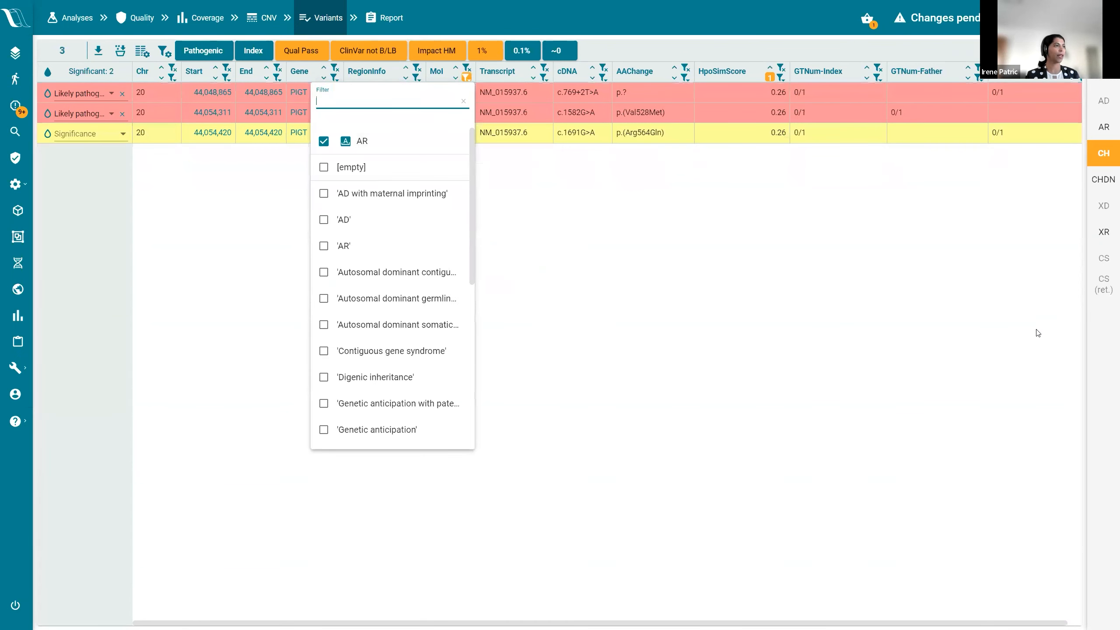
{"action": "left_click", "coordinate": [788, 285]}
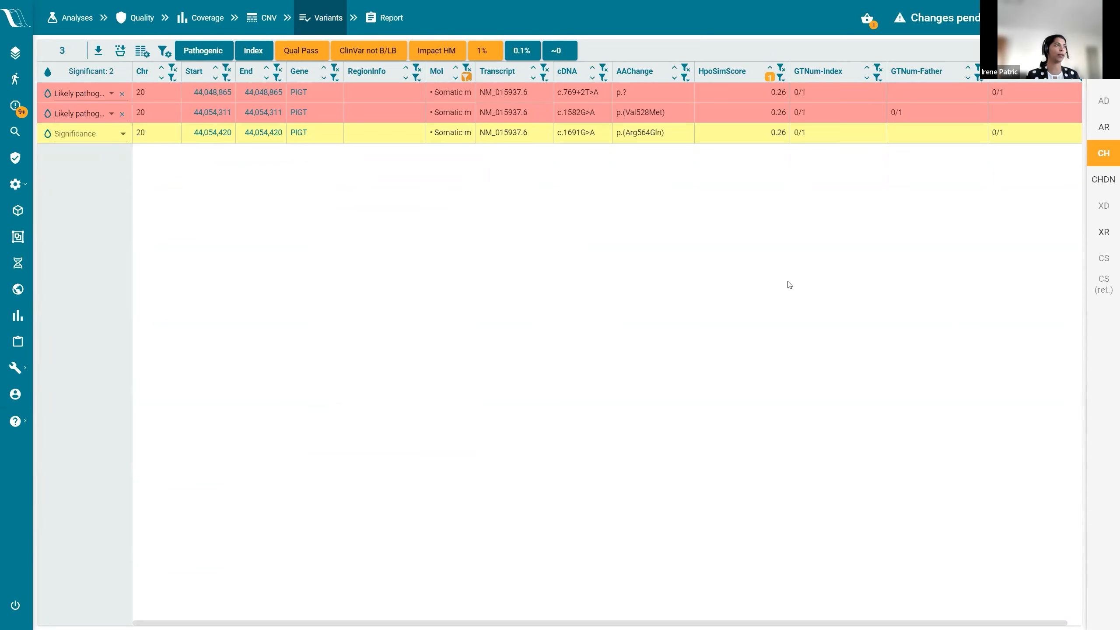
- Approve and complete SAMPLE-42-1's report with the two PIGT variants
{"action": "left_click", "coordinate": [389, 27]}
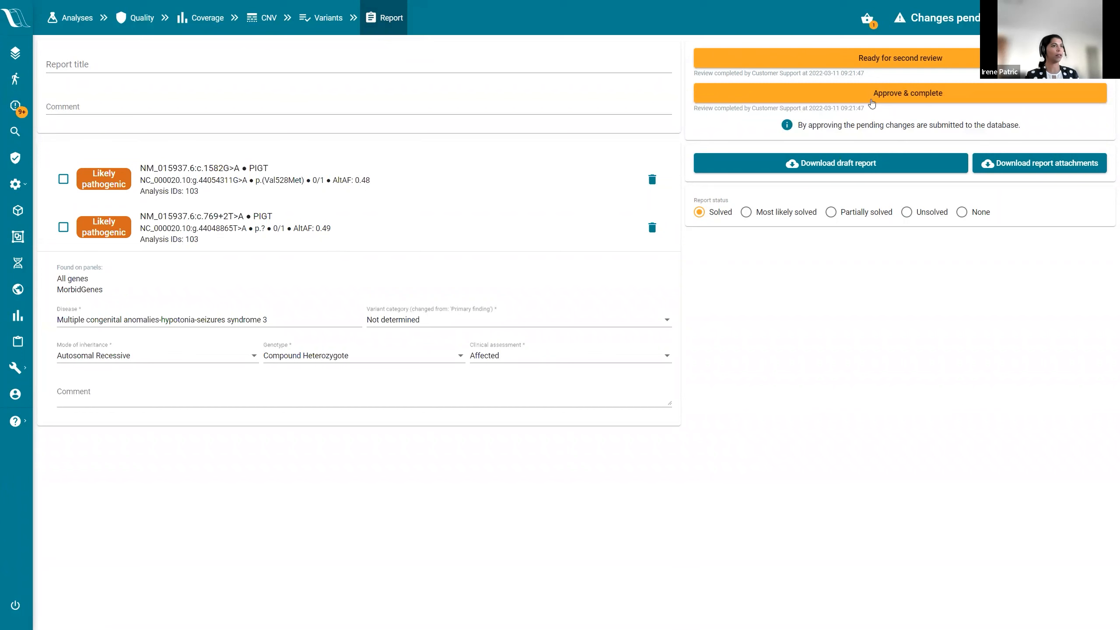
{"action": "left_click", "coordinate": [904, 97]}
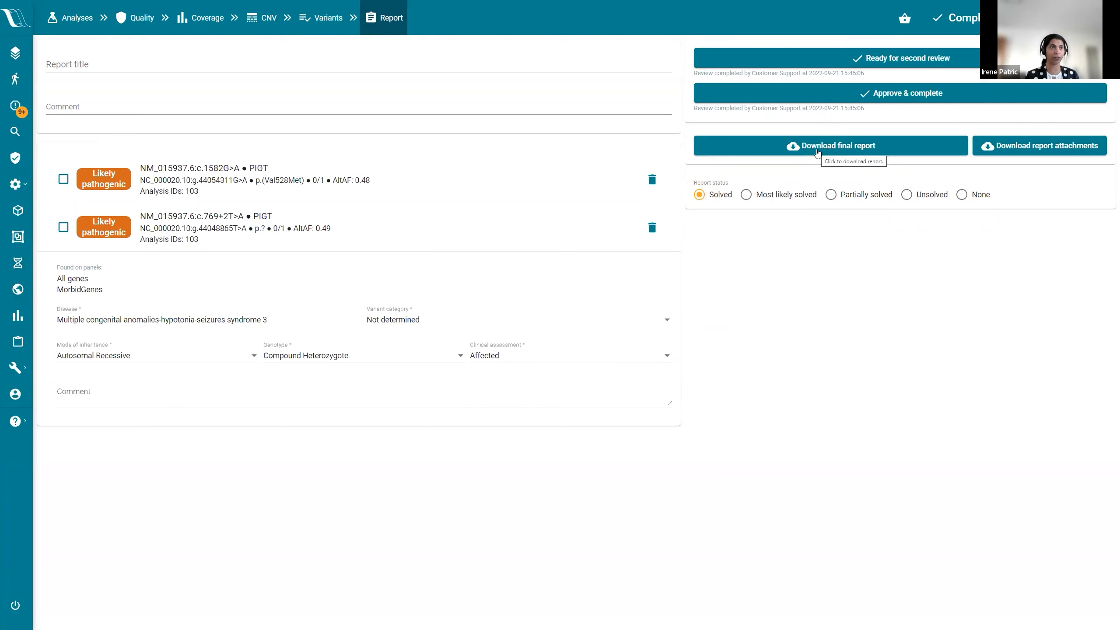
- Check the available download formats for the report attachments and return to the persons list
{"action": "left_click", "coordinate": [994, 149]}
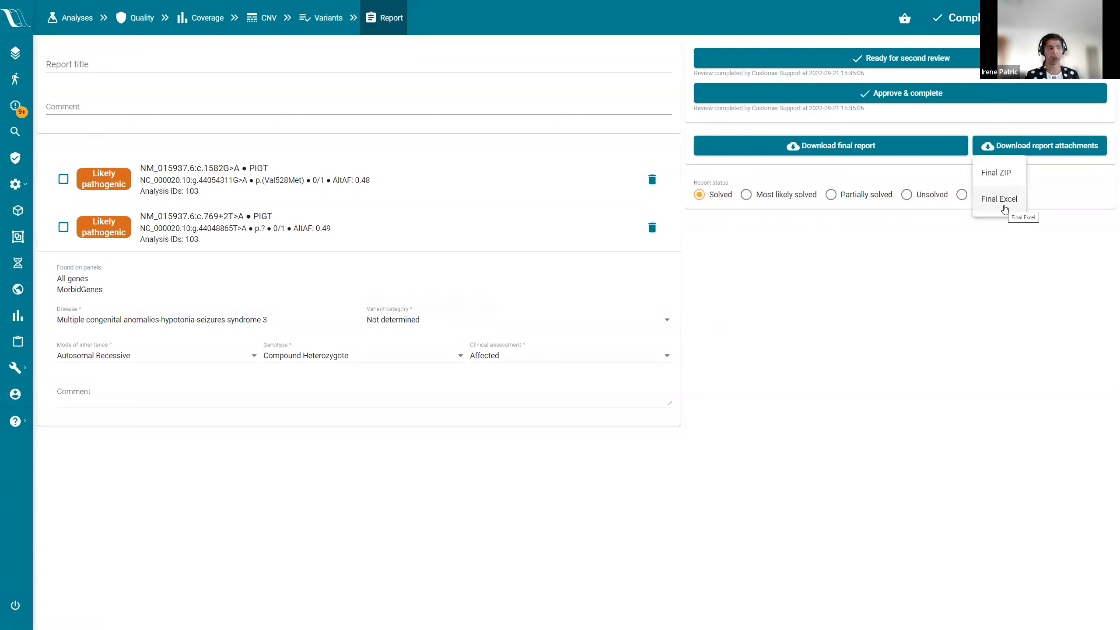
{"action": "left_click", "coordinate": [907, 329]}
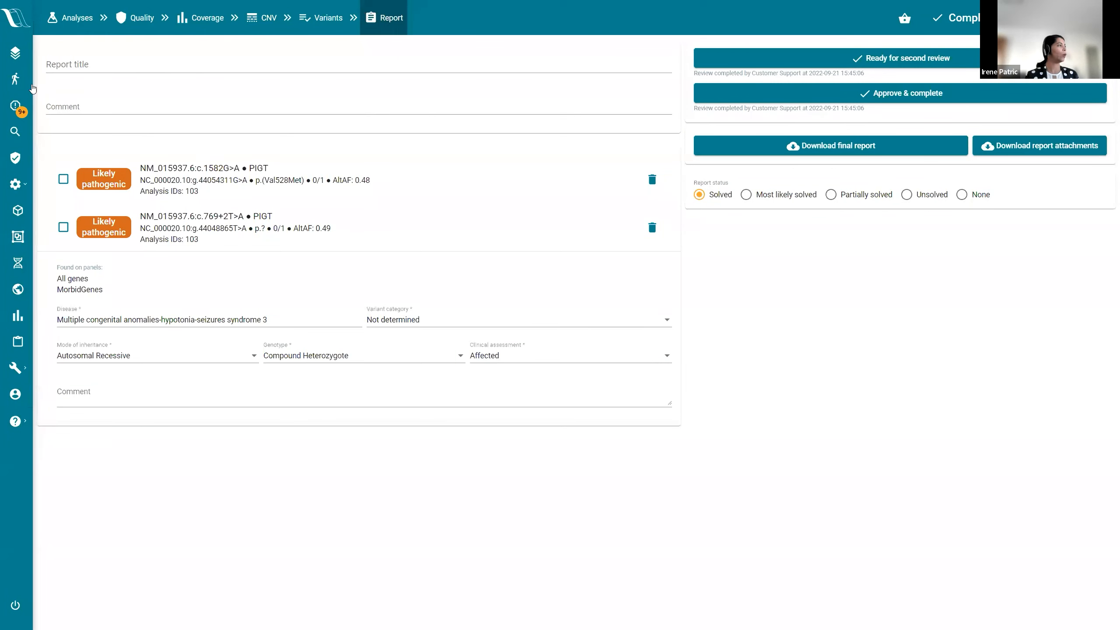
{"action": "left_click", "coordinate": [26, 82]}
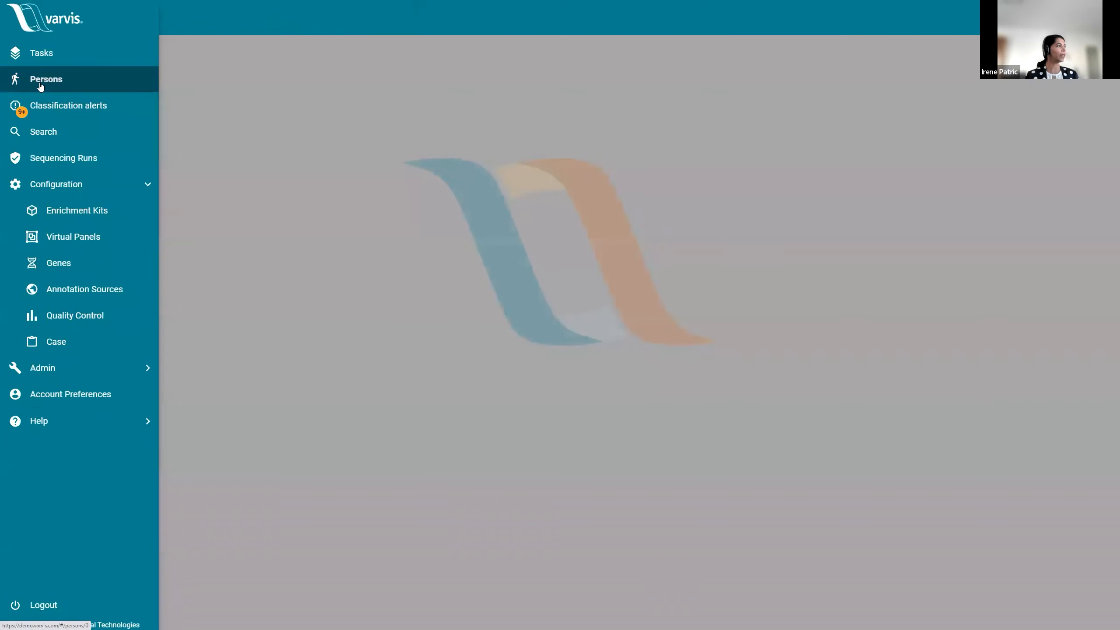
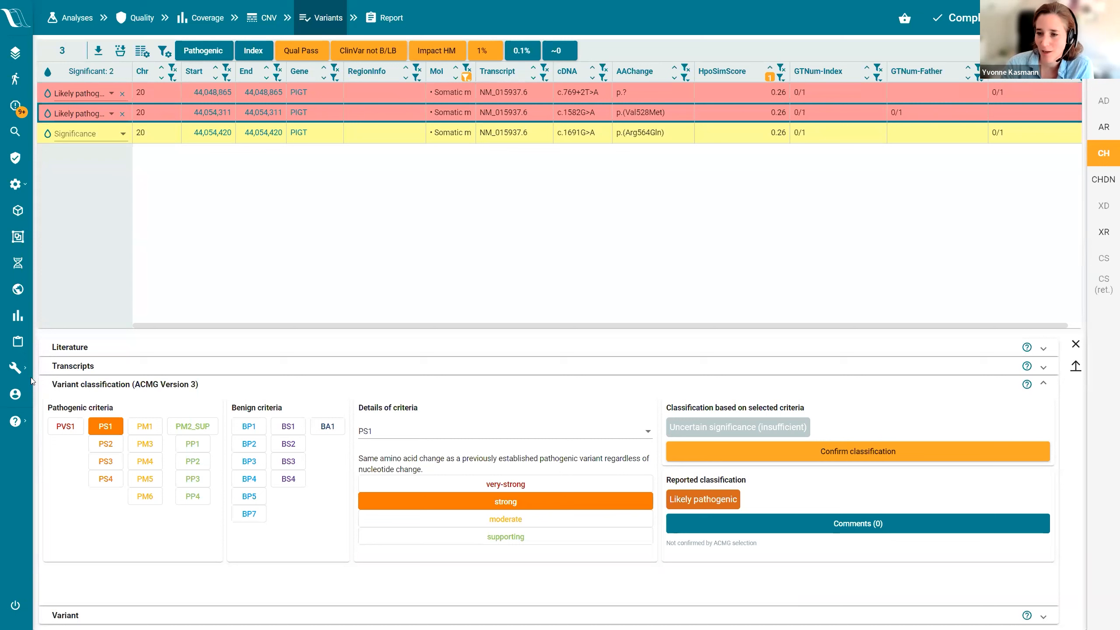
- Review the ACMG Version 3 classification of the PIGT variant c.1582G>A and check its comments without adding one
{"action": "left_click_drag", "start_coordinate": [131, 387], "coordinate": [201, 391]}
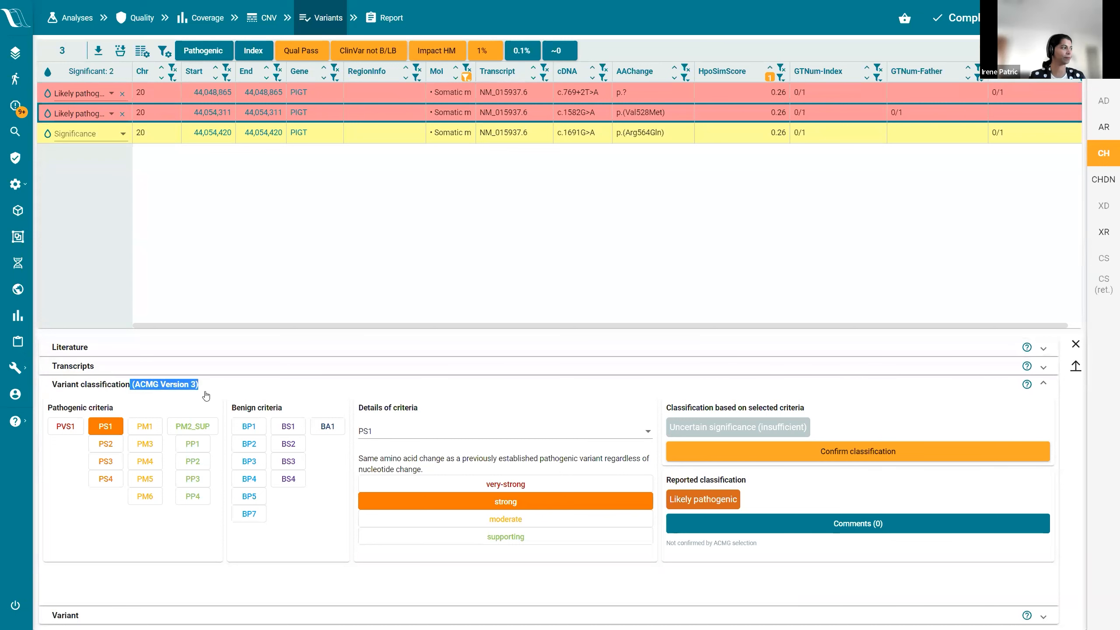
{"action": "left_click", "coordinate": [925, 452]}
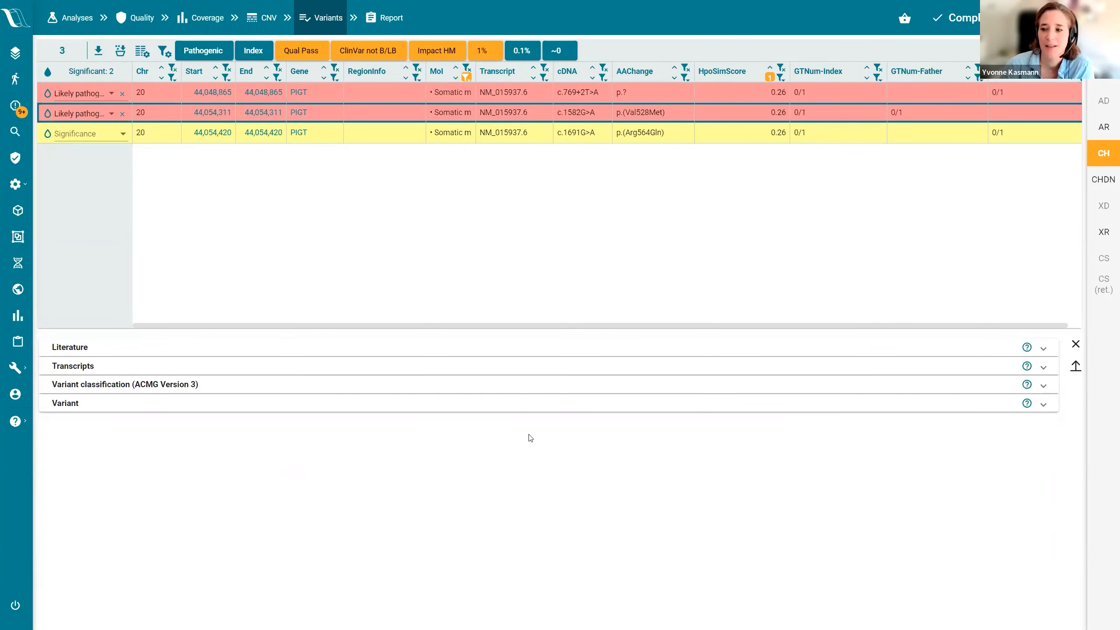
{"action": "left_click", "coordinate": [438, 390]}
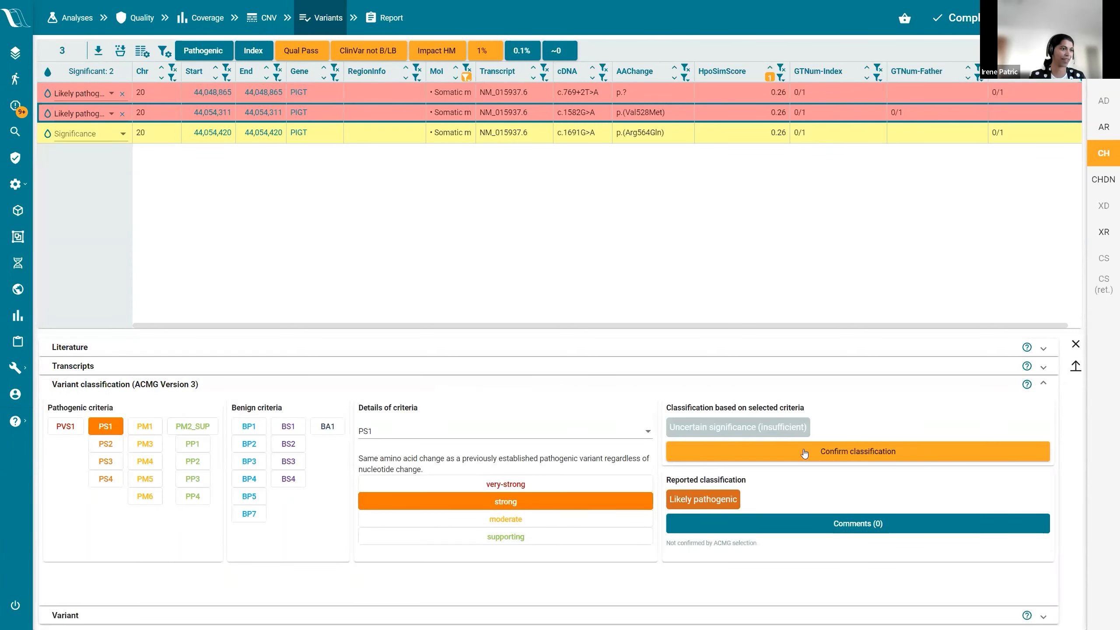
{"action": "left_click", "coordinate": [783, 534]}
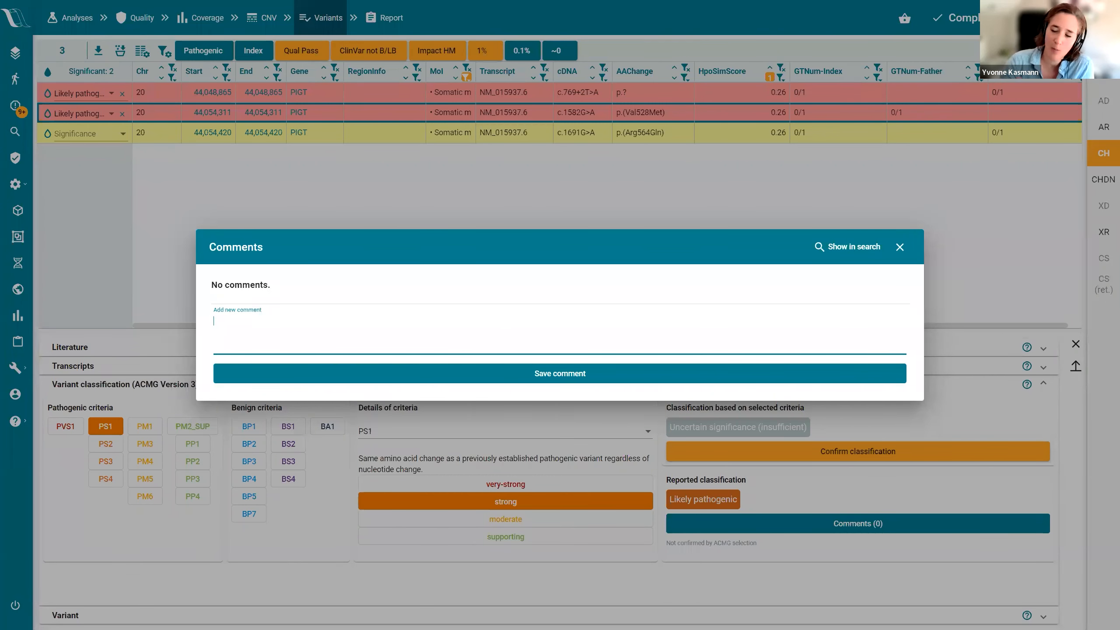
{"action": "left_click", "coordinate": [901, 250]}
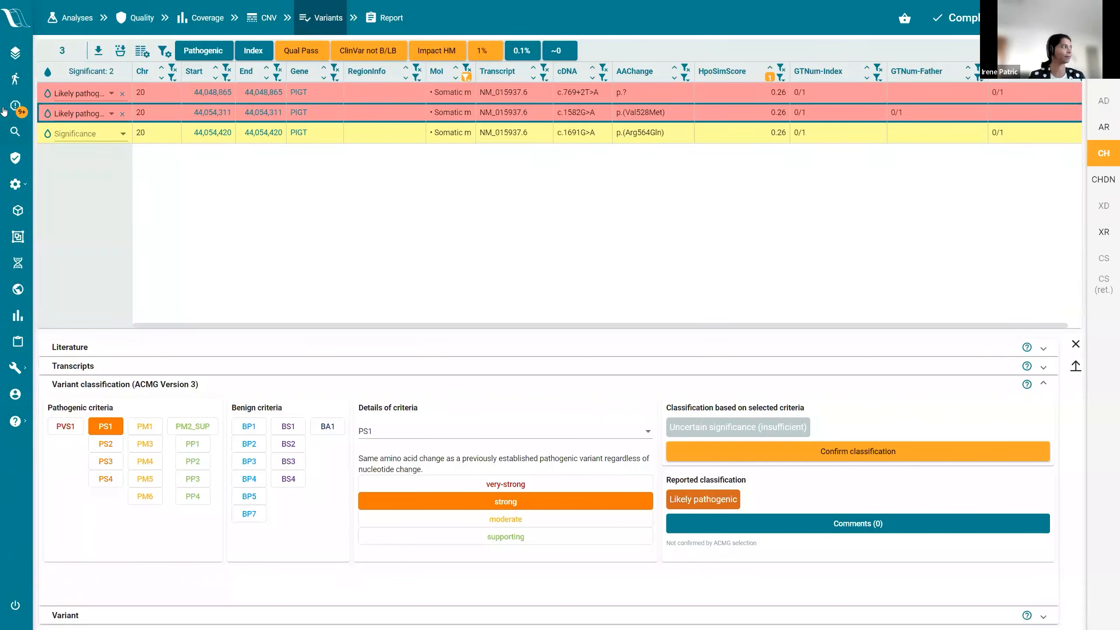
- Return to the persons list, open the case of P101 and view its coverage by gene
{"action": "mouse_move", "coordinate": [13, 84]}
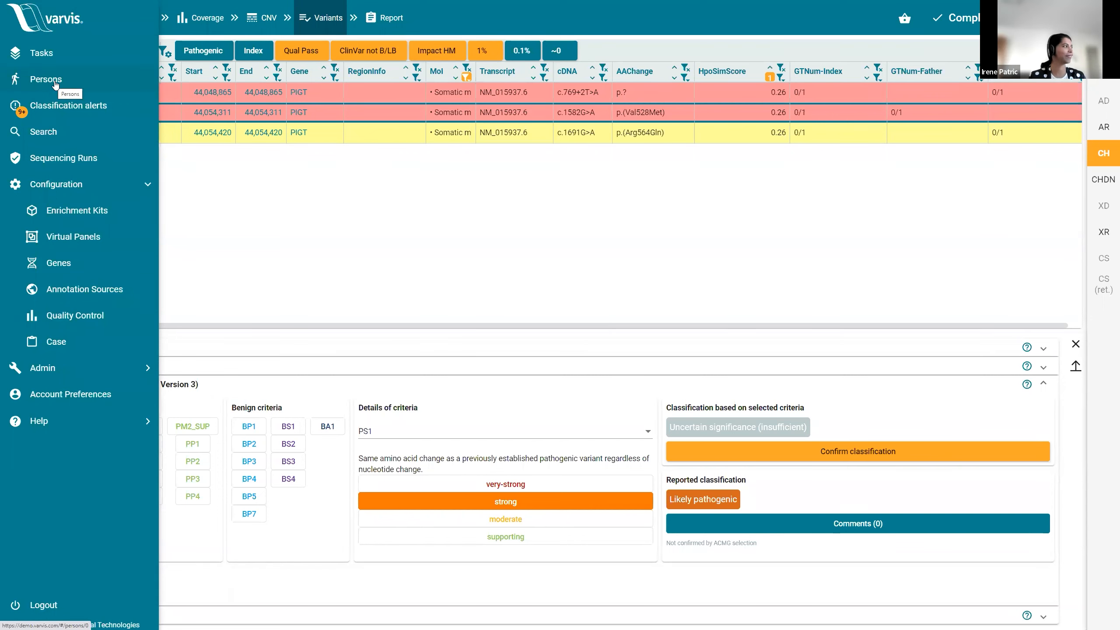
{"action": "left_click", "coordinate": [53, 81]}
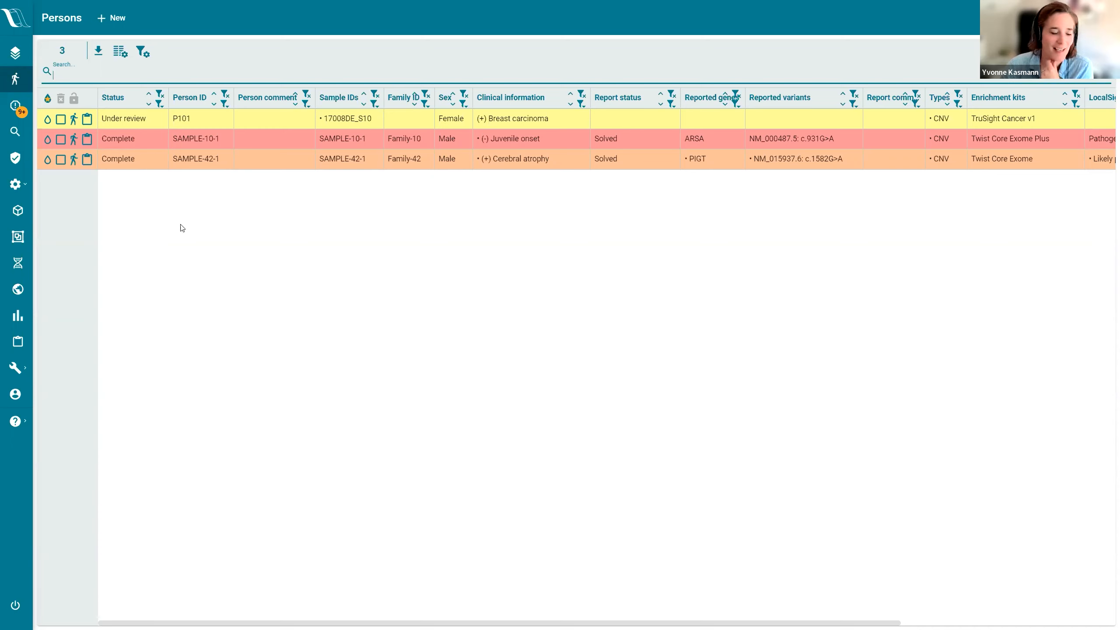
{"action": "left_click", "coordinate": [87, 120]}
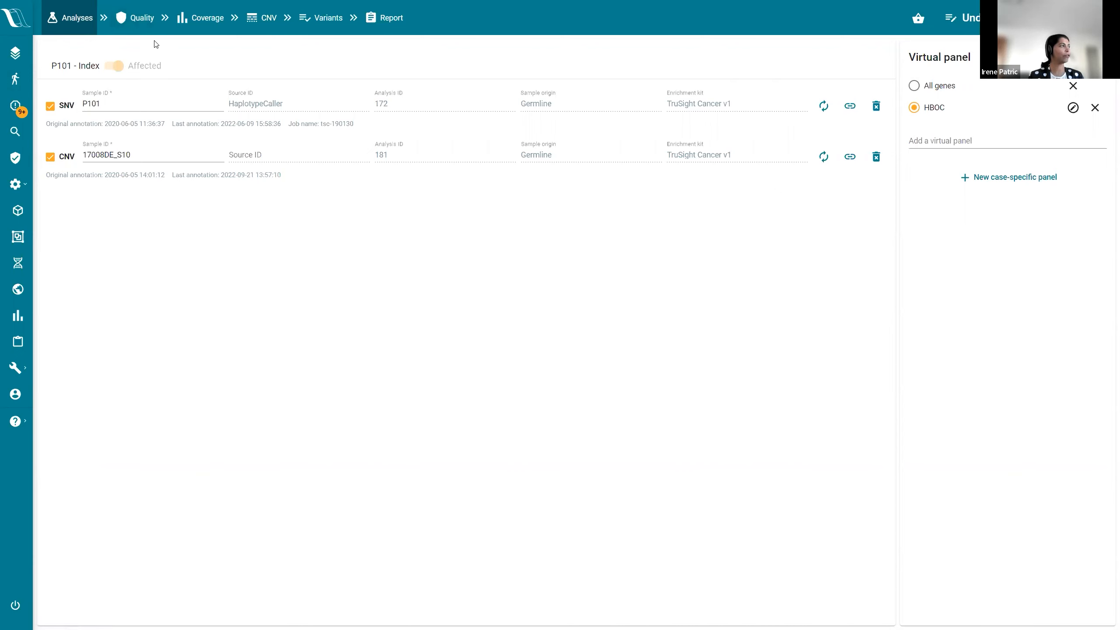
{"action": "left_click", "coordinate": [205, 31]}
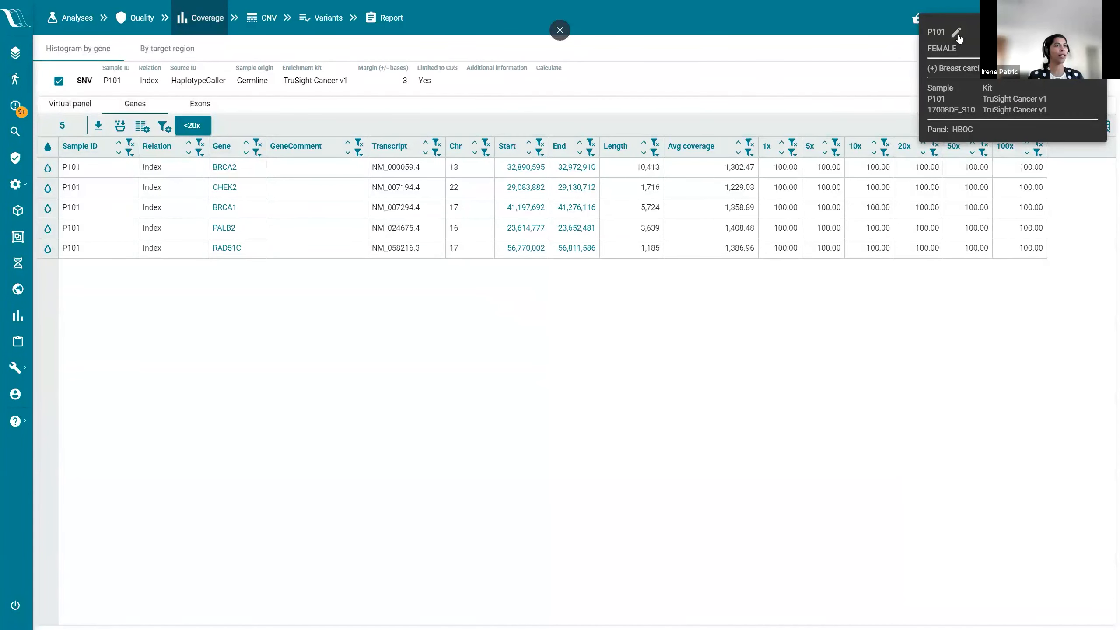
- Go back to P101's analyses and inspect the genes in the HBOC virtual panel without saving a case-specific copy
{"action": "left_click", "coordinate": [68, 27]}
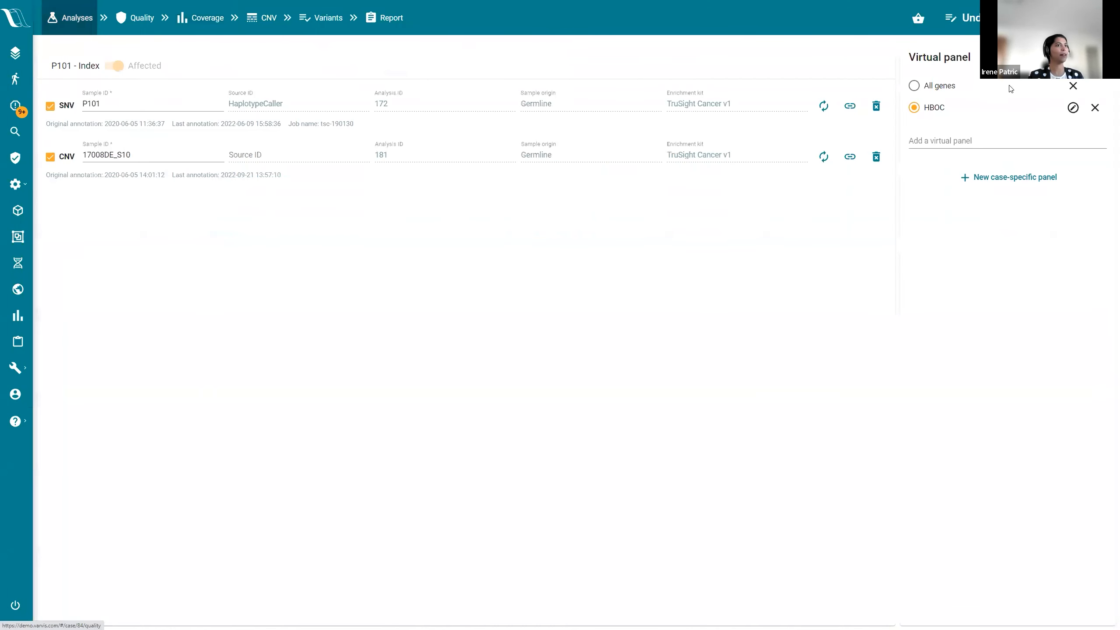
{"action": "left_click", "coordinate": [1073, 109]}
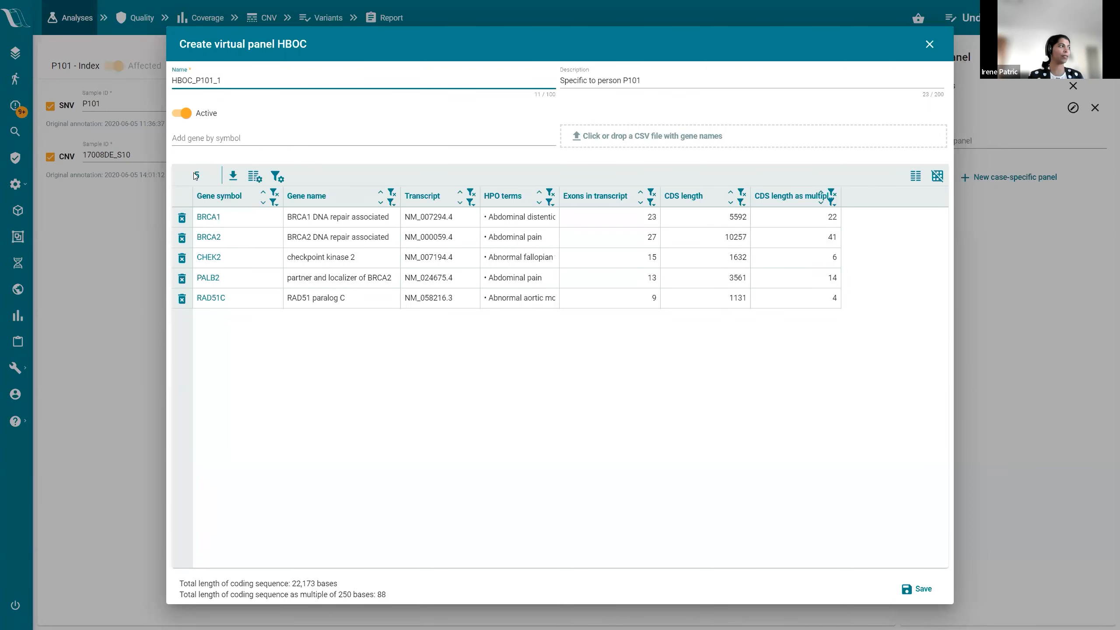
{"action": "left_click", "coordinate": [930, 44]}
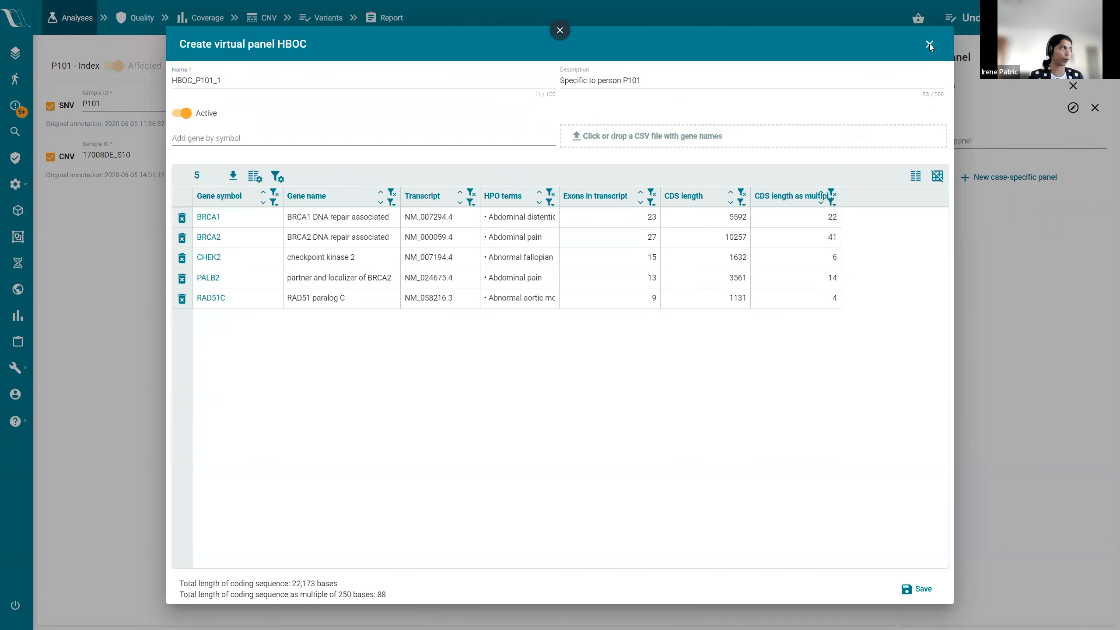
- Examine P101's sequencing coverage broken down by exon
{"action": "left_click", "coordinate": [206, 27]}
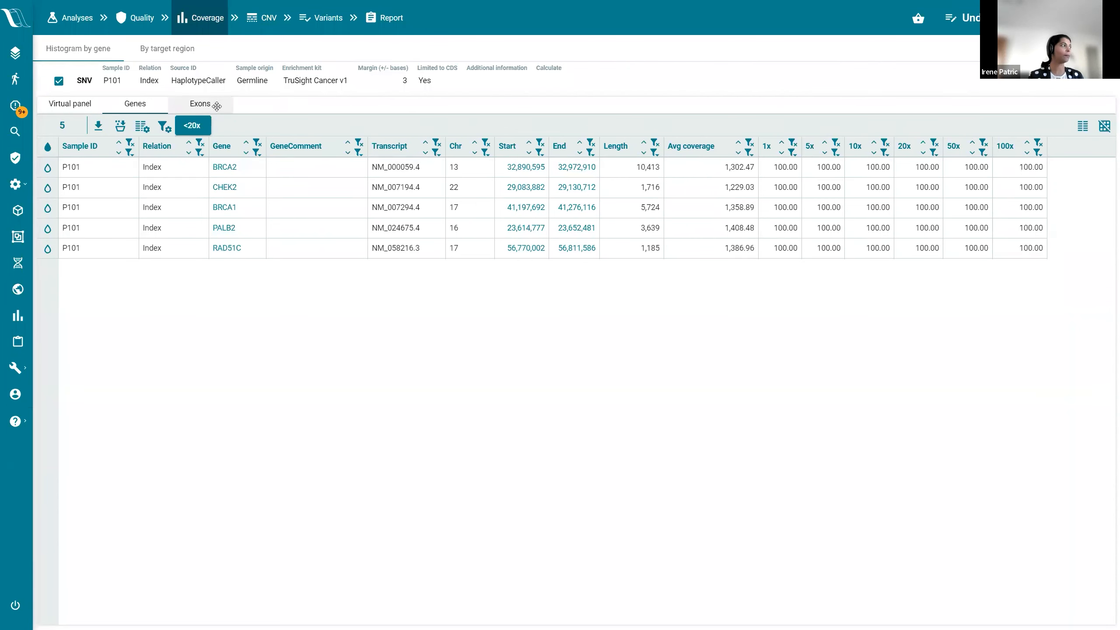
{"action": "left_click", "coordinate": [216, 105]}
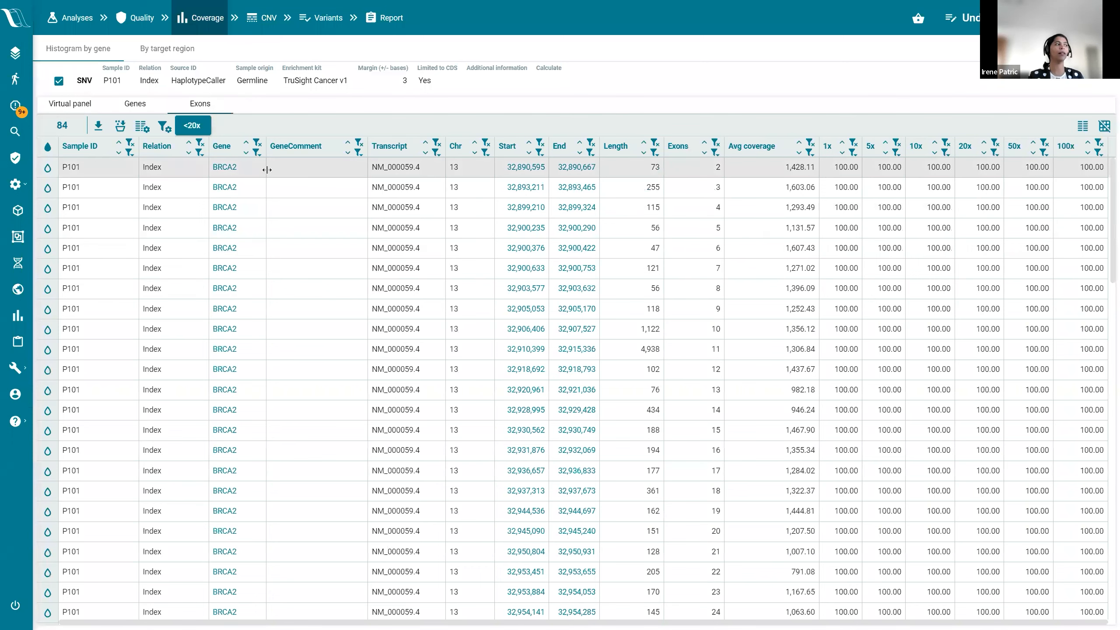